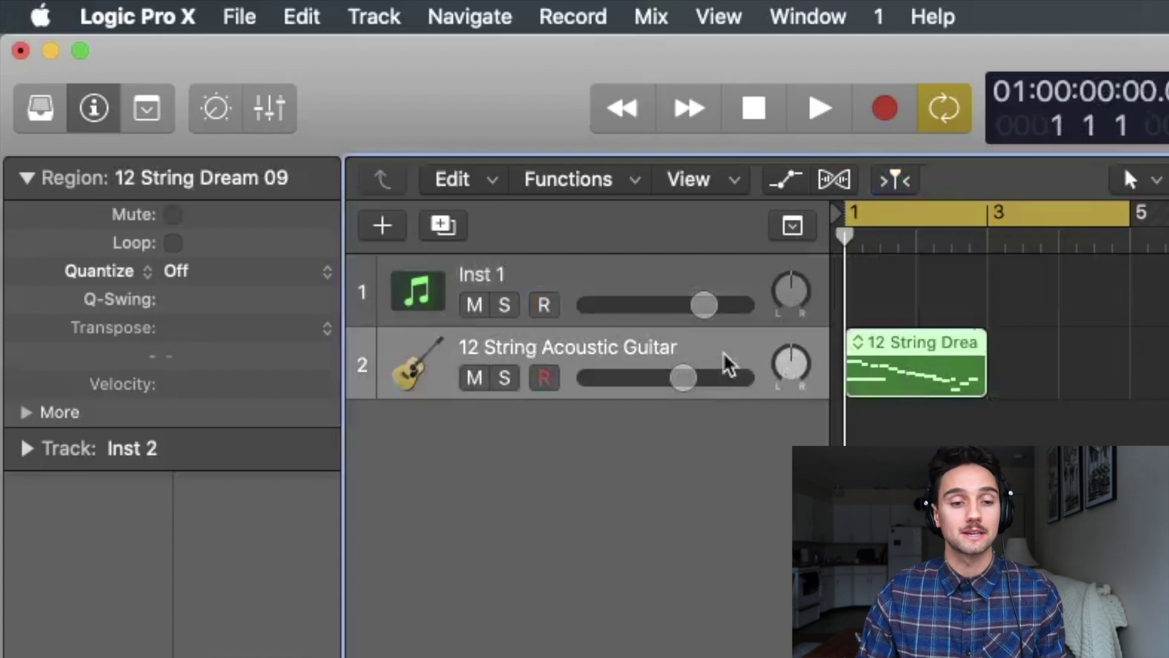
- Add the Cableguys HalfTime plug-in to the 12 String Acoustic Guitar track and open its demo
left_click_drag(729, 364, 723, 274)
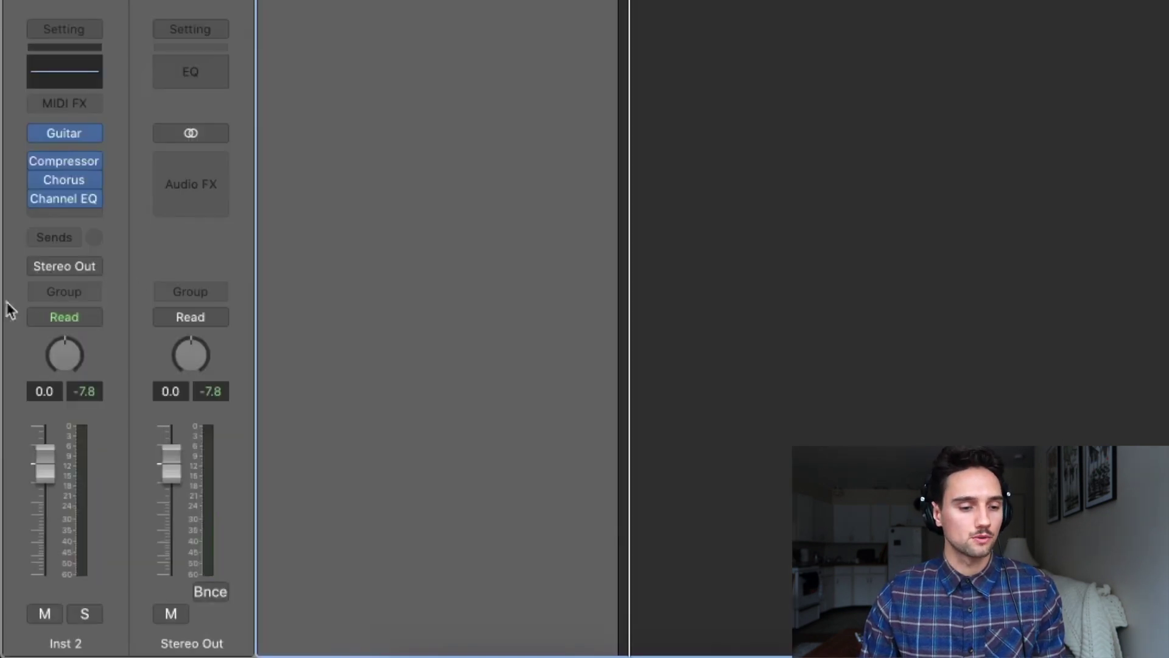
left_click(60, 211)
mouse_move(131, 630)
mouse_move(304, 603)
left_click(580, 603)
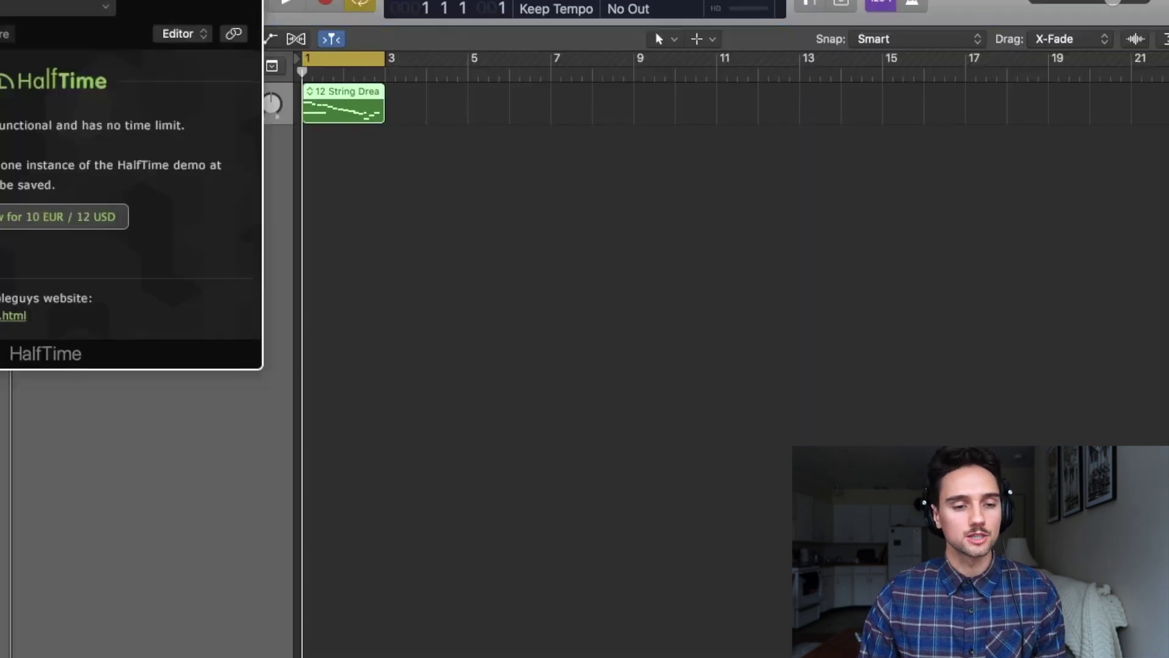
left_click_drag(170, 1, 720, 156)
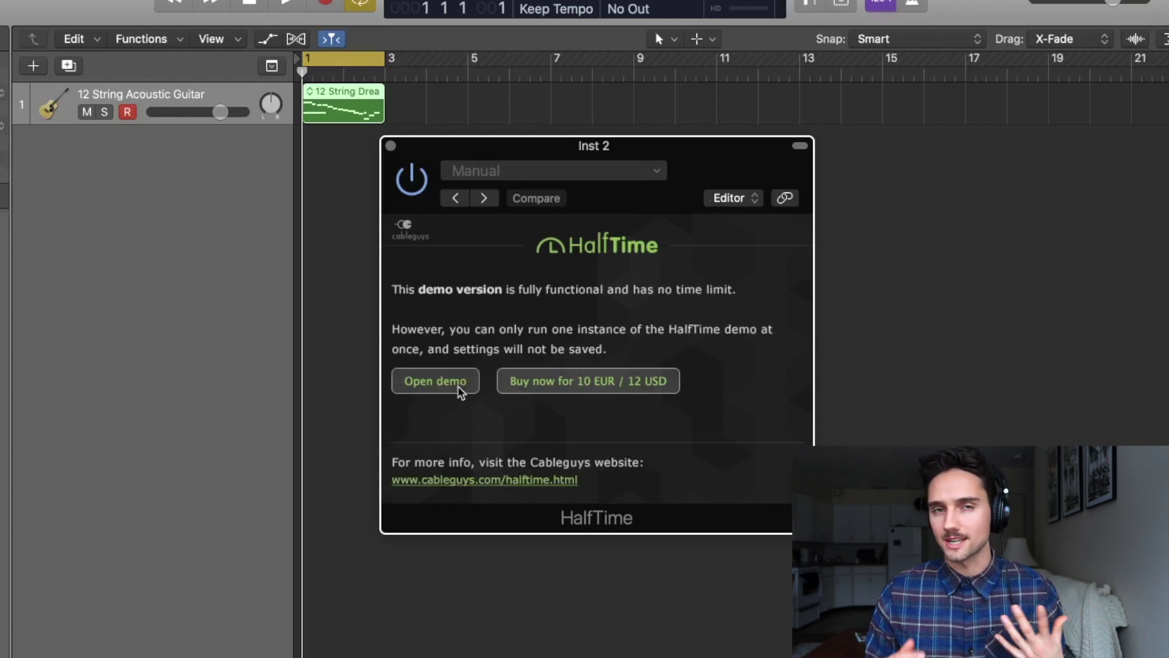
left_click(459, 389)
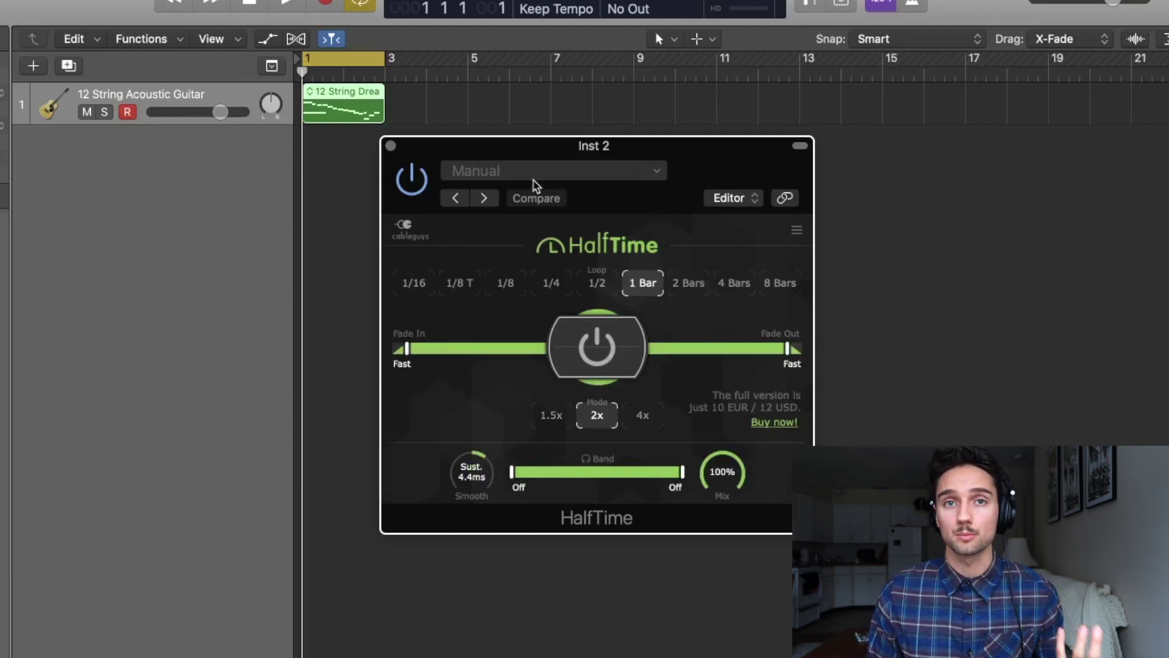
- Audition the guitar loop through HalfTime, try loop lengths between 1/16 and 8 Bars, and close the plug-in set to 1 Bar
key("space")
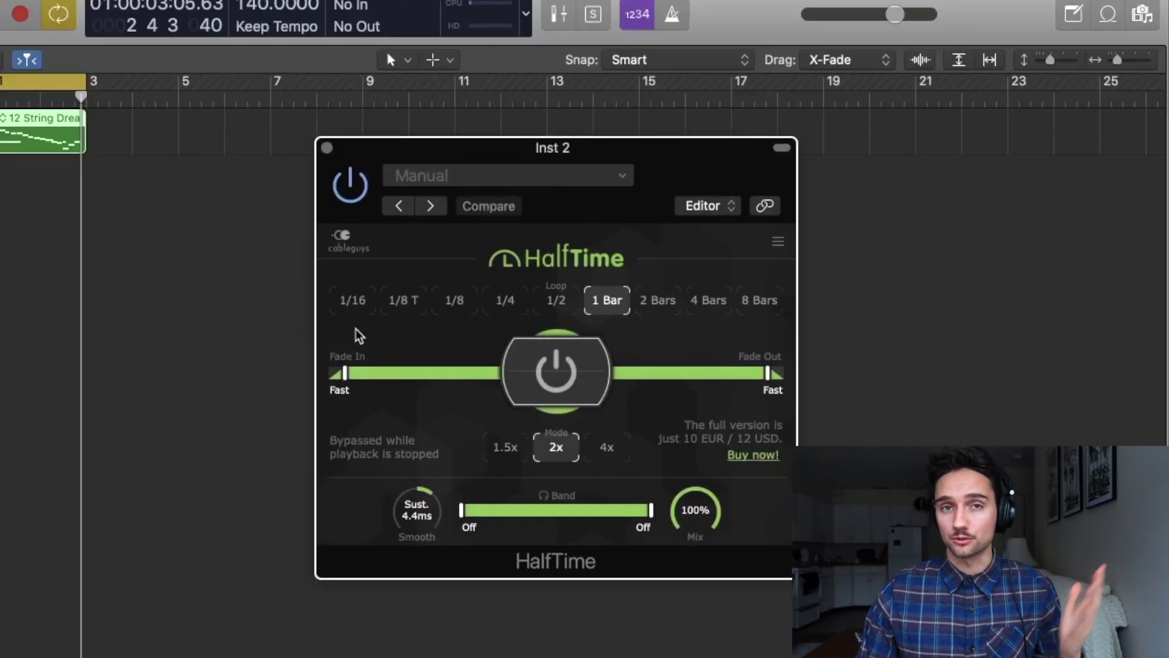
left_click(357, 298)
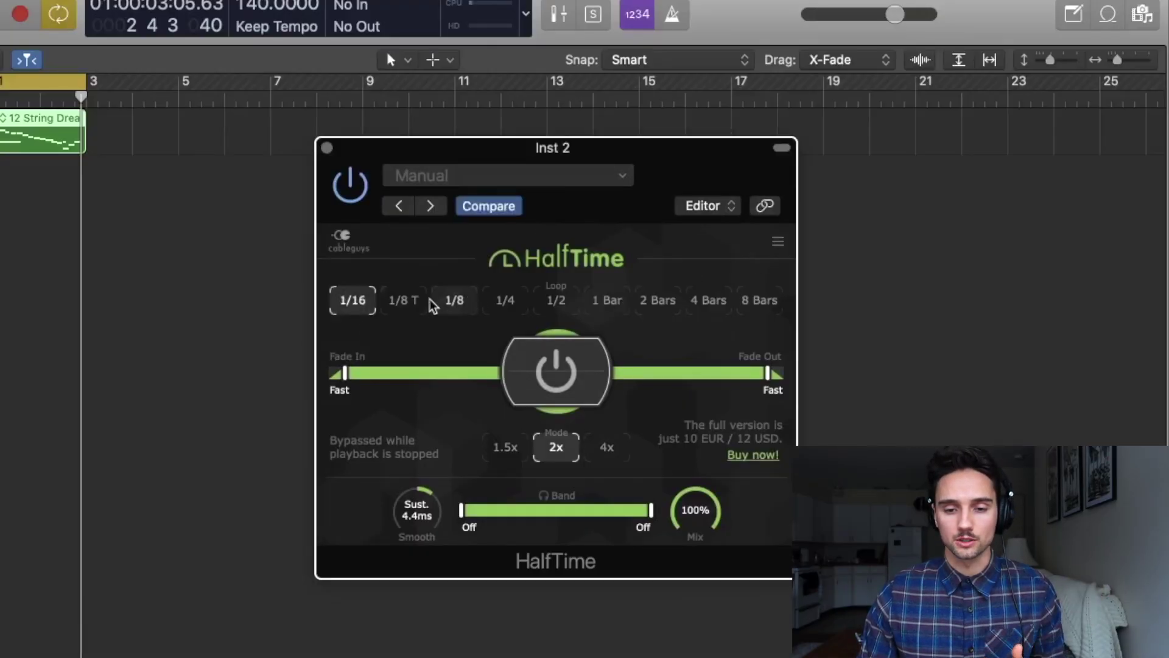
left_click(467, 302)
left_click(482, 302)
left_click(354, 302)
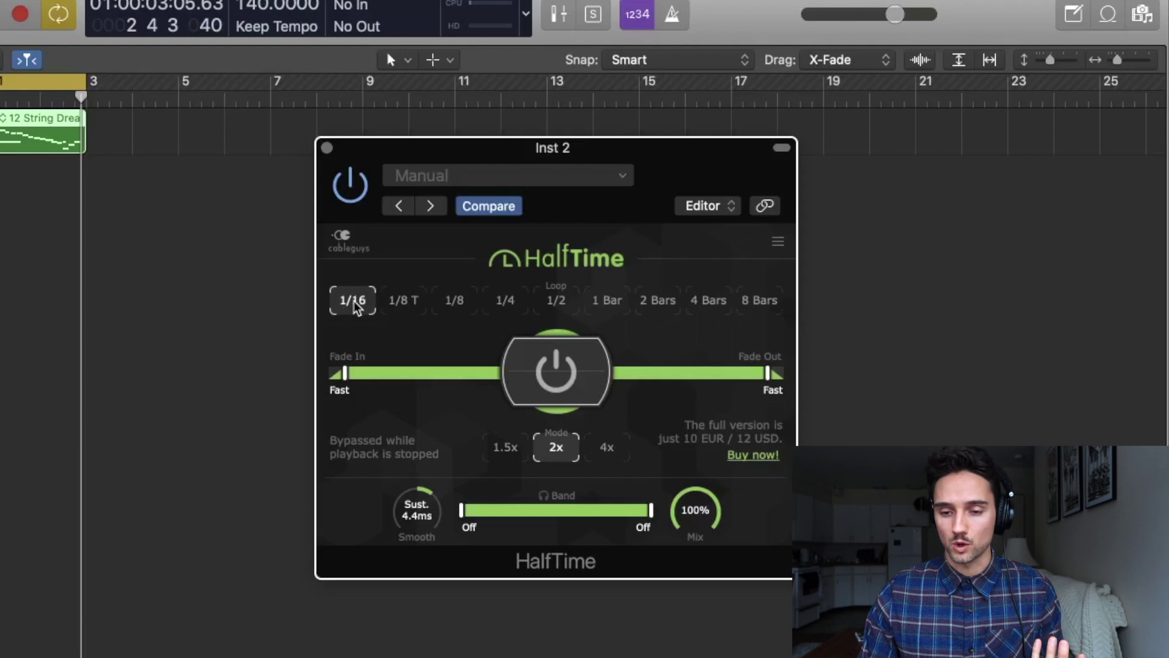
left_click(754, 303)
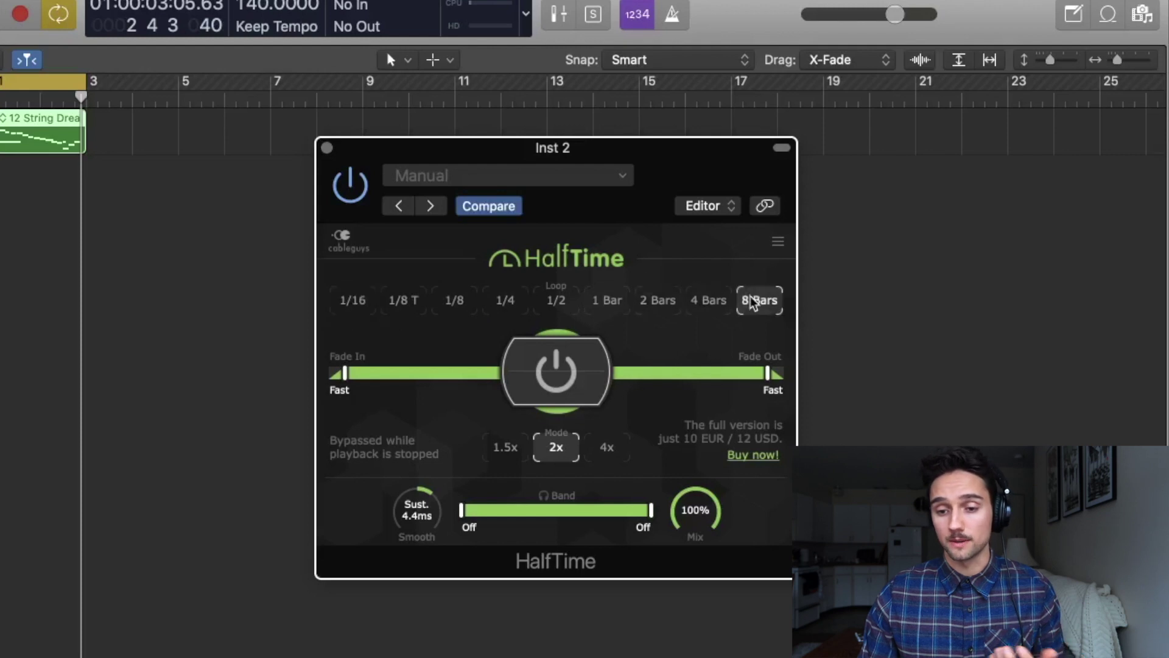
left_click(608, 301)
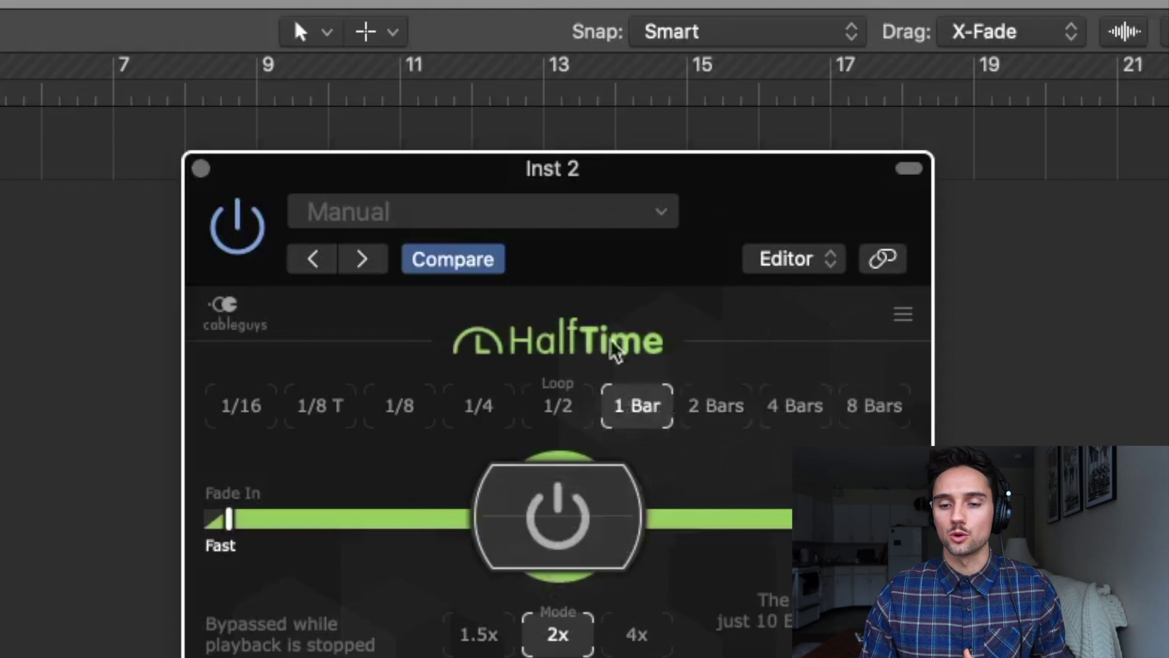
left_click(721, 407)
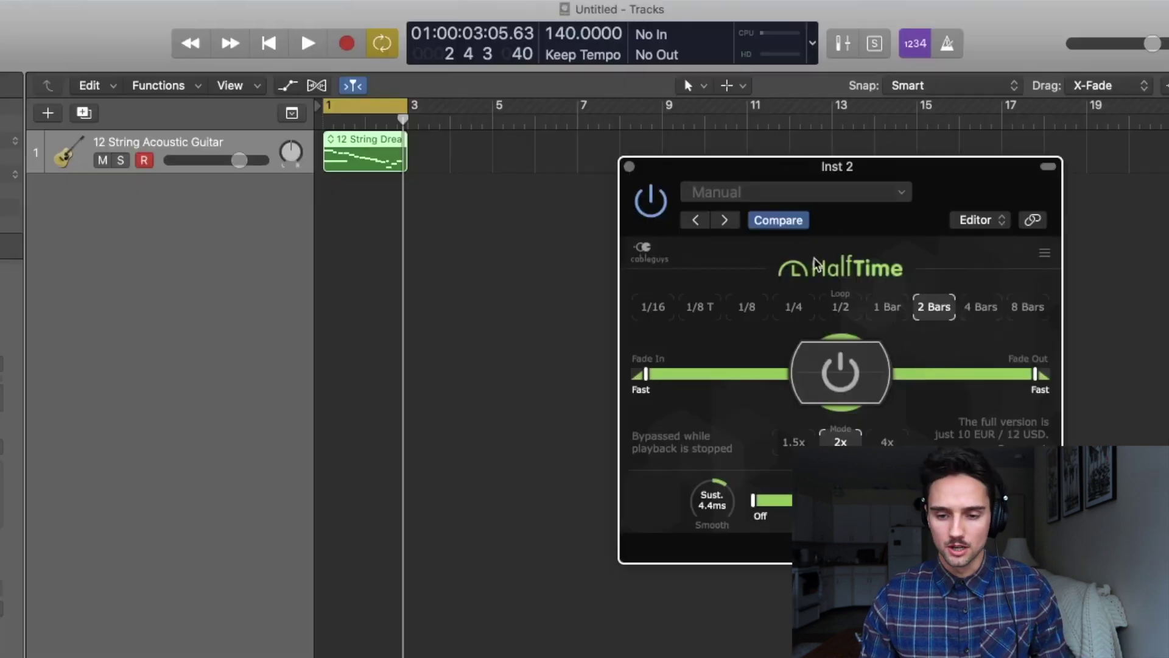
left_click(885, 301)
left_click(629, 166)
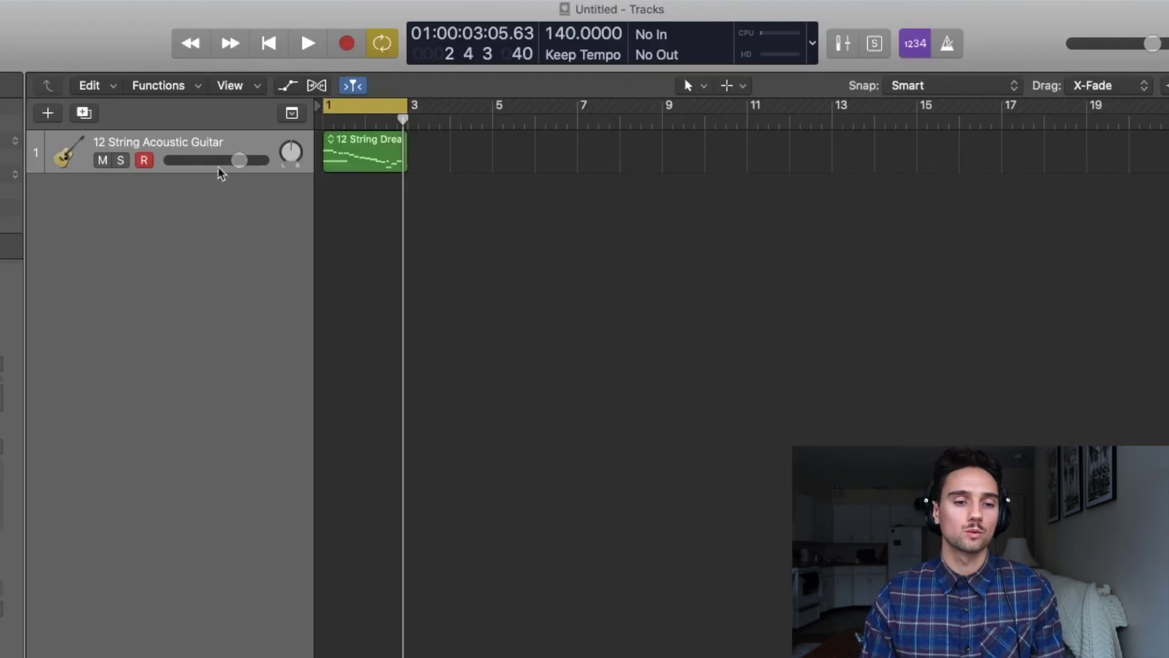
- Create two duplicates of the 12 String Acoustic Guitar track and copy its 12 String Dream 09 region onto both
left_click(84, 114)
key("super+d")
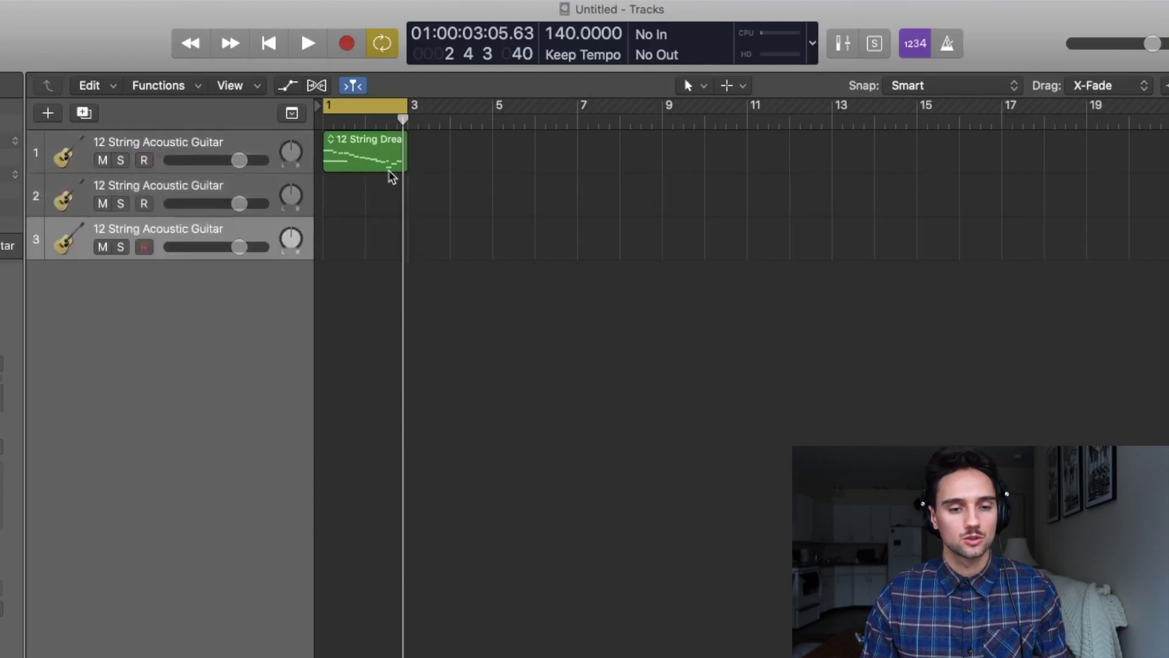
left_click_drag(374, 161, 375, 239)
key("super+Right")
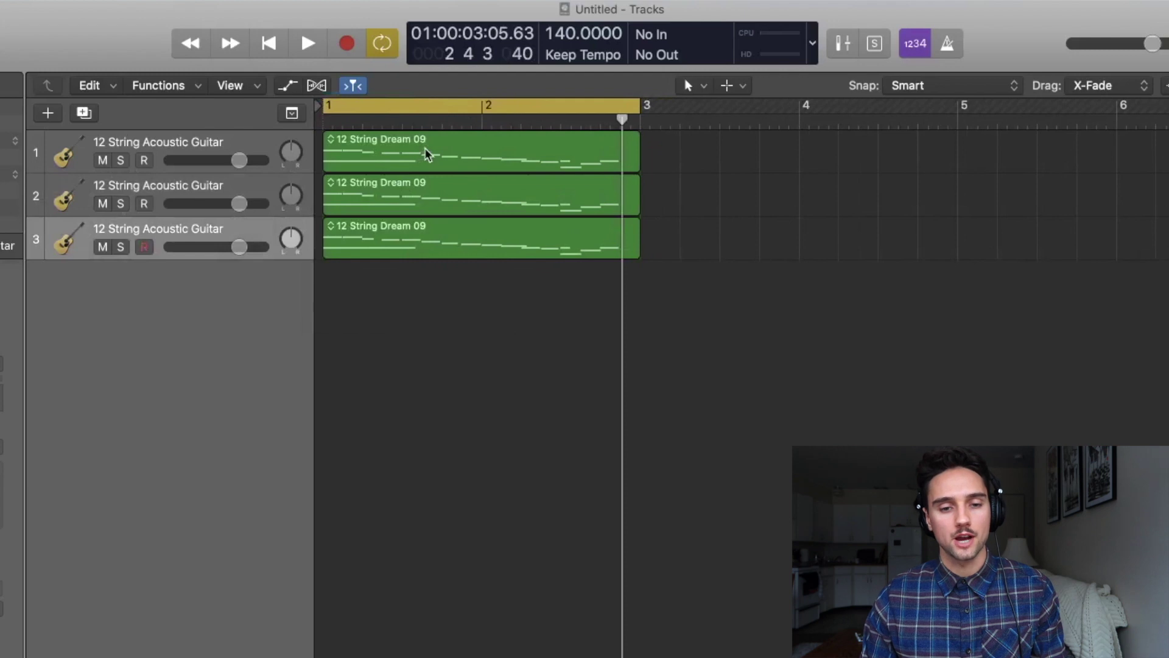
left_click_drag(426, 151, 426, 194)
key("alt")
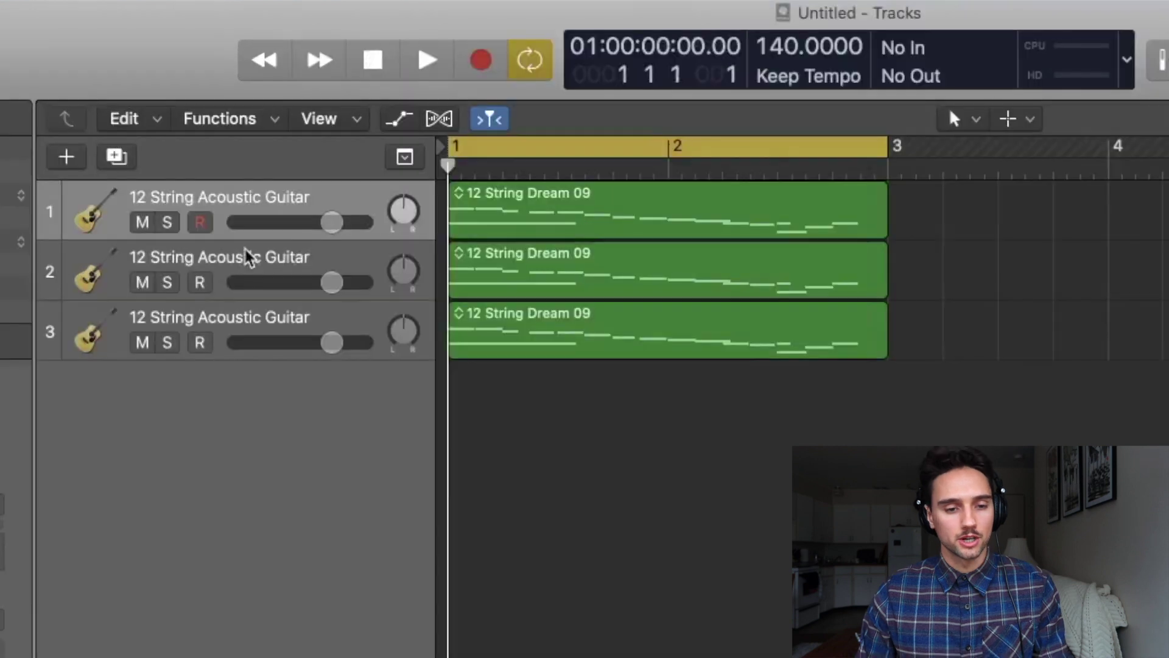
- Rename the second guitar track 1 Bar and the third guitar track 2 Bar
double_click(179, 183)
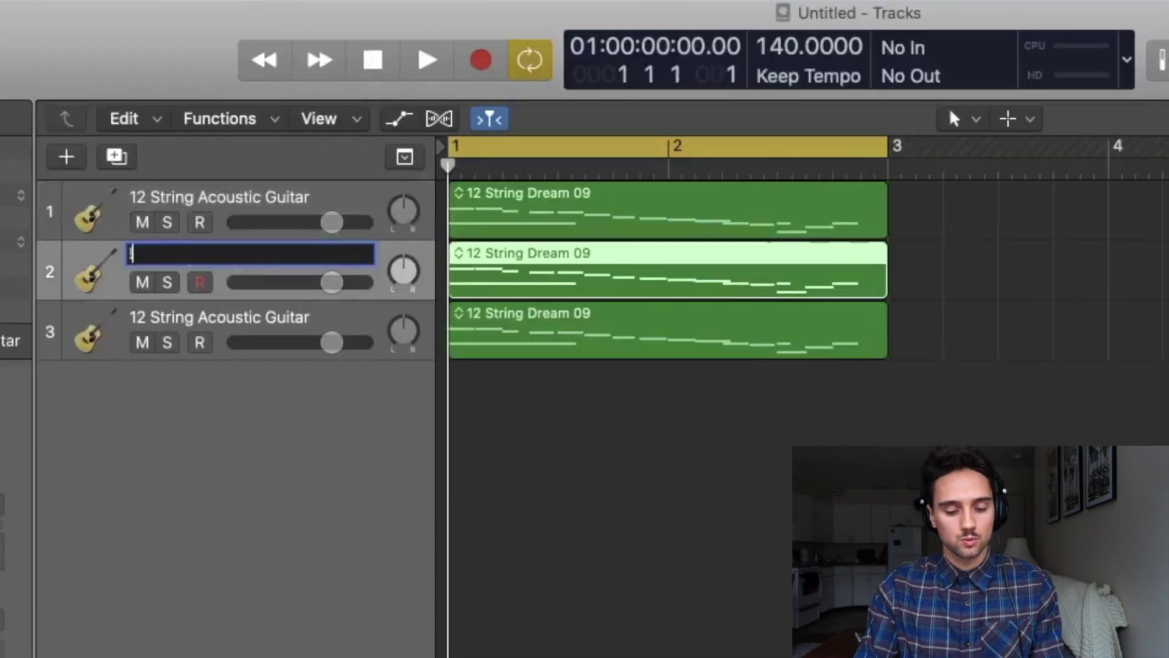
type("! bar")
triple_click(244, 259)
type("1 Bar")
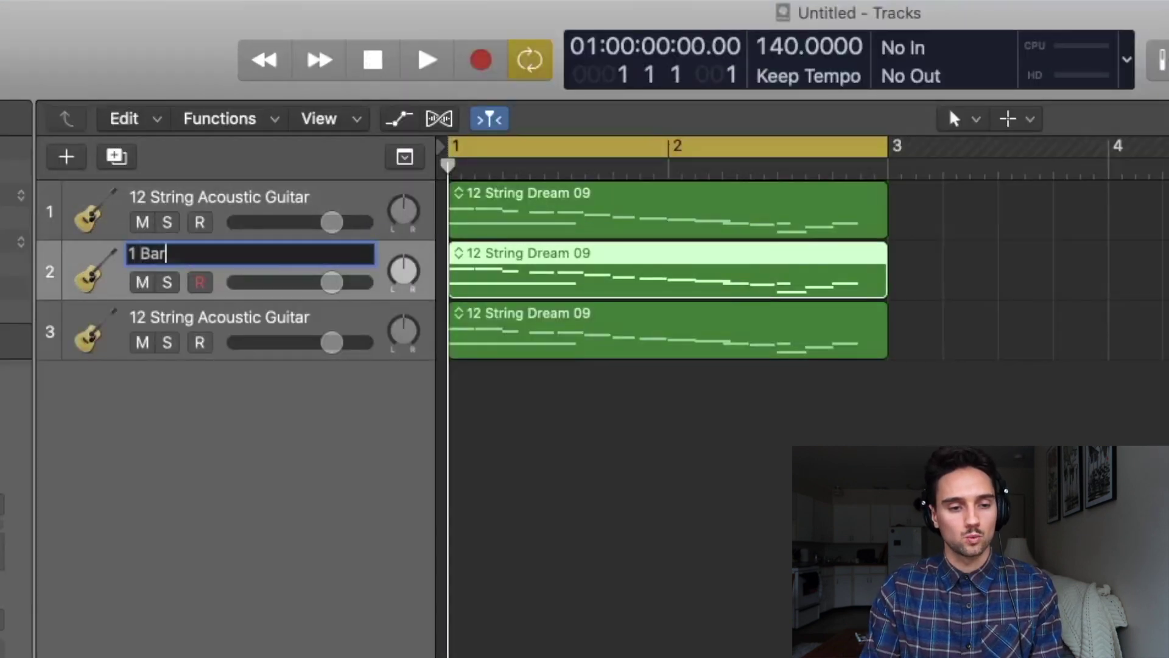
key("Return")
left_click(242, 303)
double_click(242, 318)
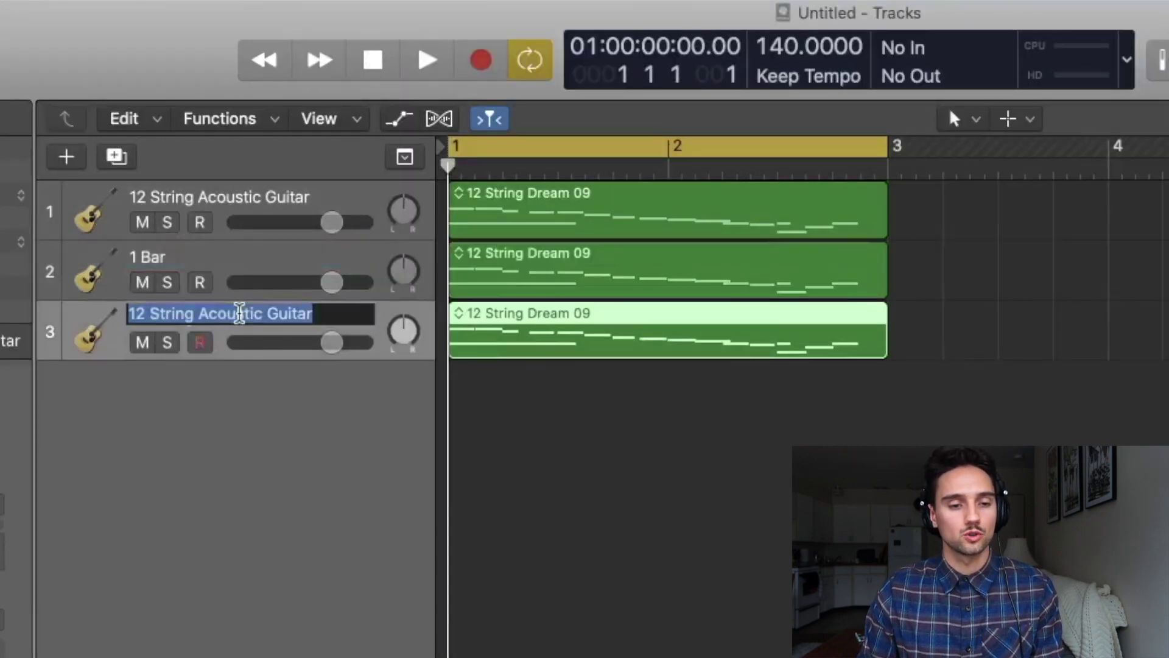
type("2 Bar")
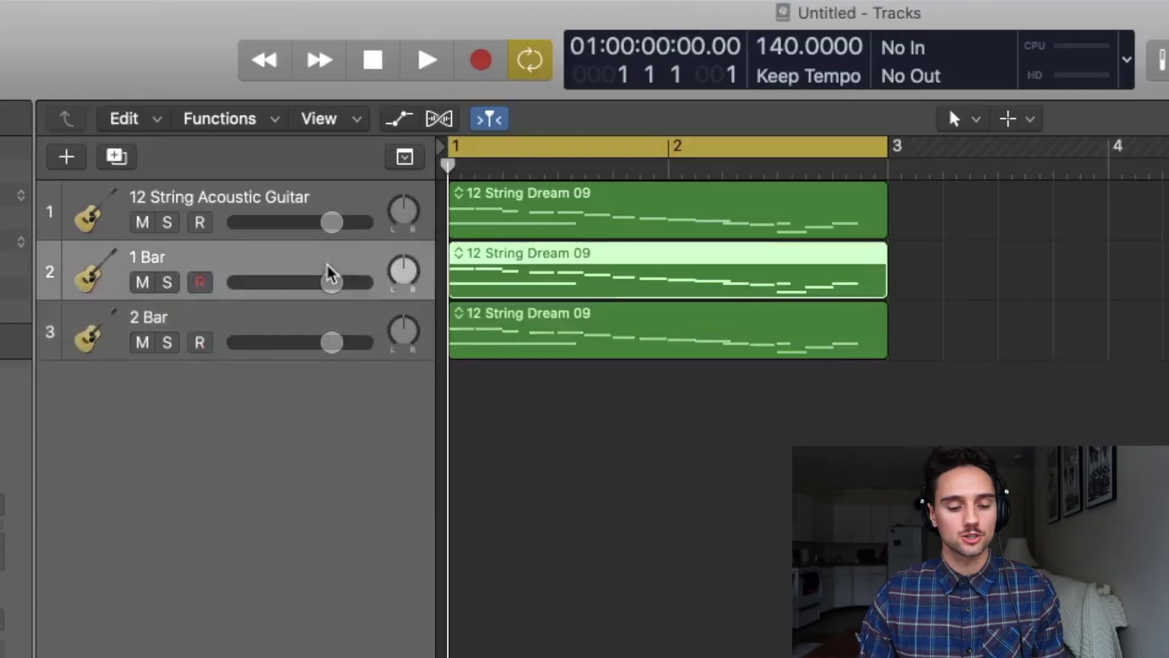
- Solo the 1 Bar track and cut its region into four equal half-bar pieces with the Scissors Tool, splitting the notes that cross
key("s")
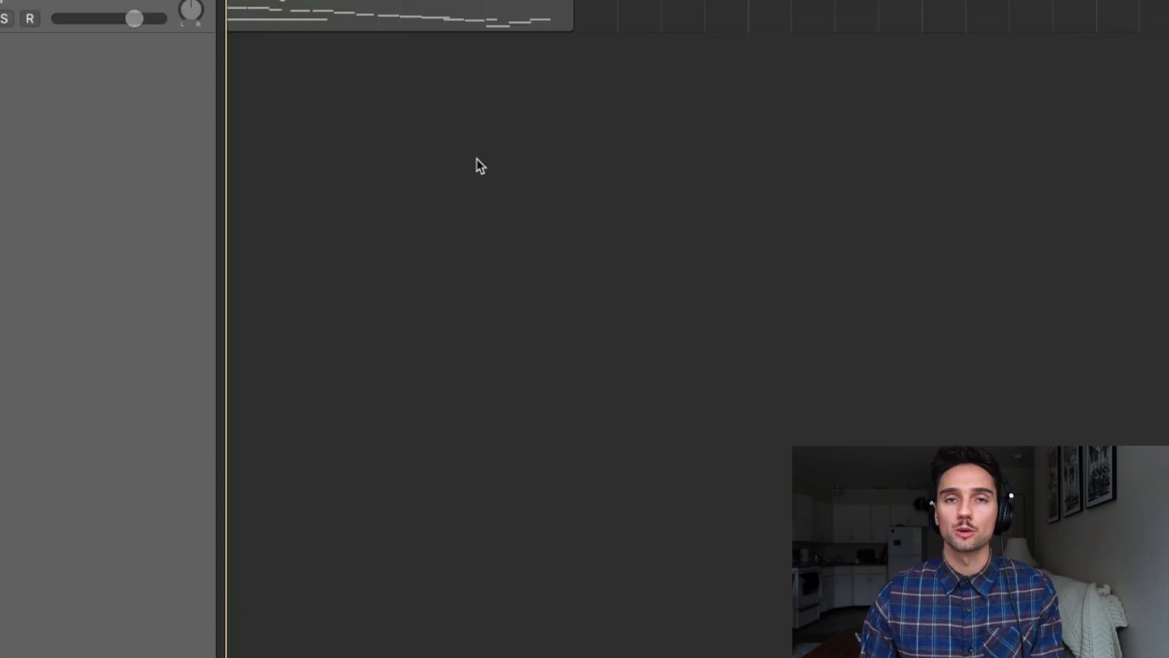
key("t")
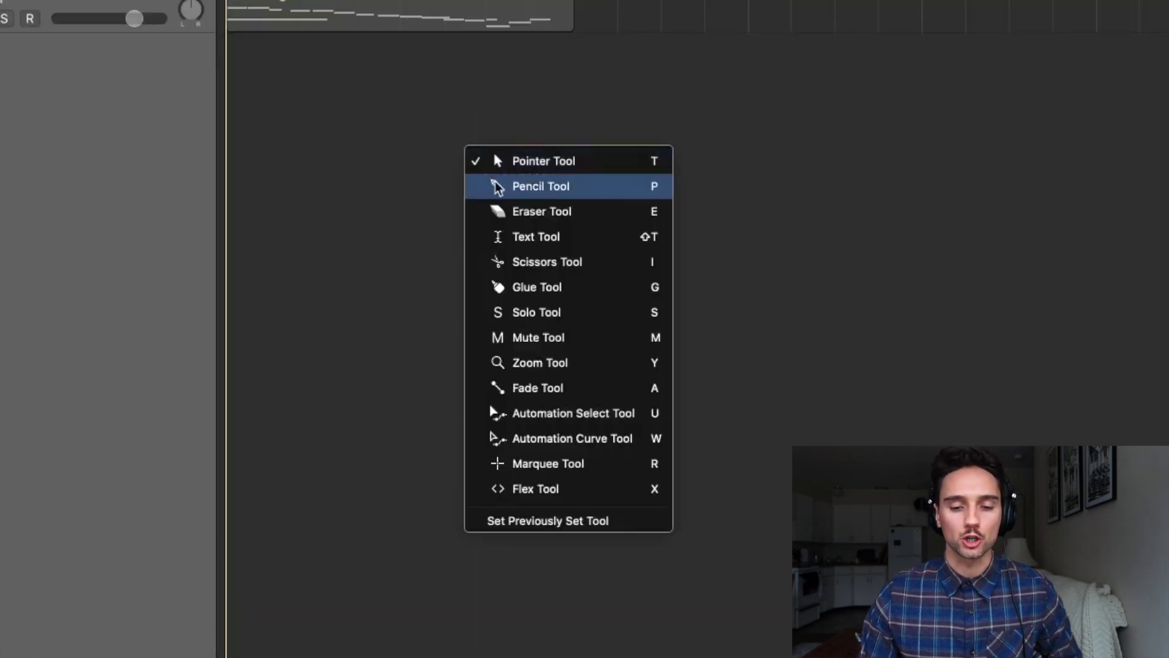
left_click(517, 266)
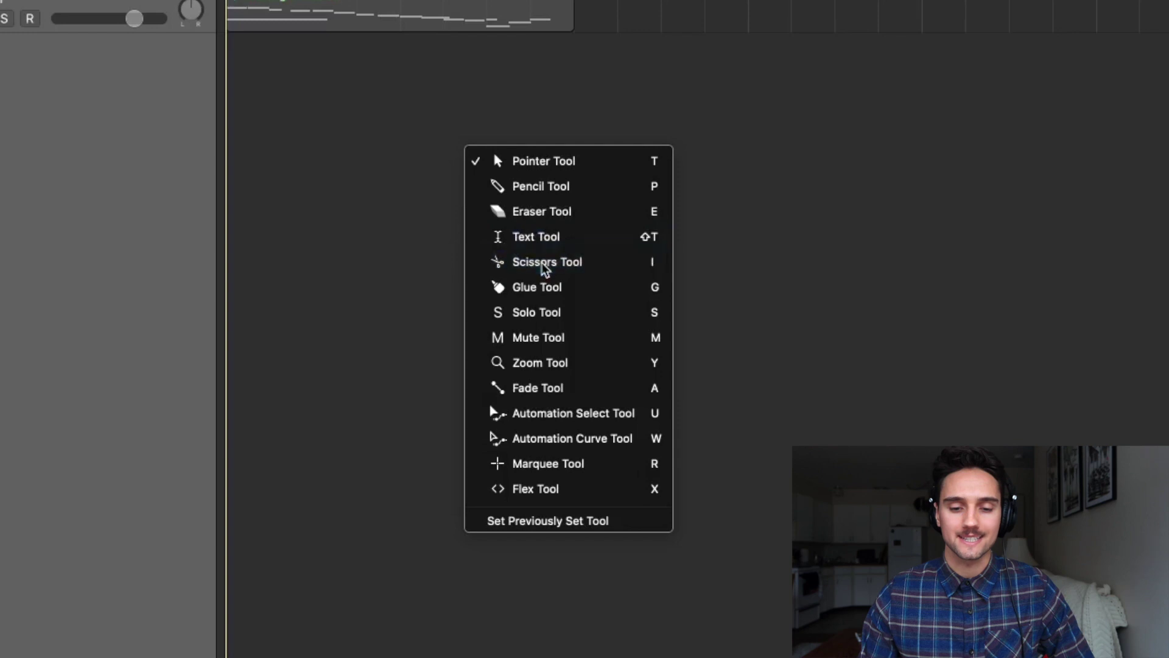
scroll(664, 268, "up", 5)
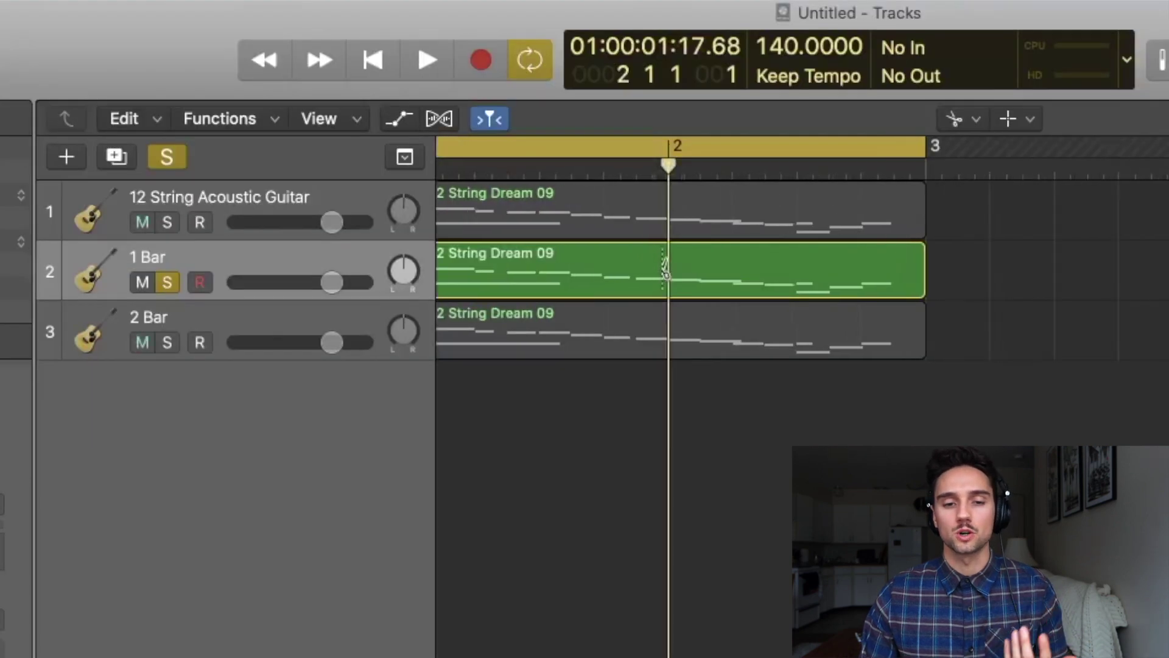
left_click(574, 168)
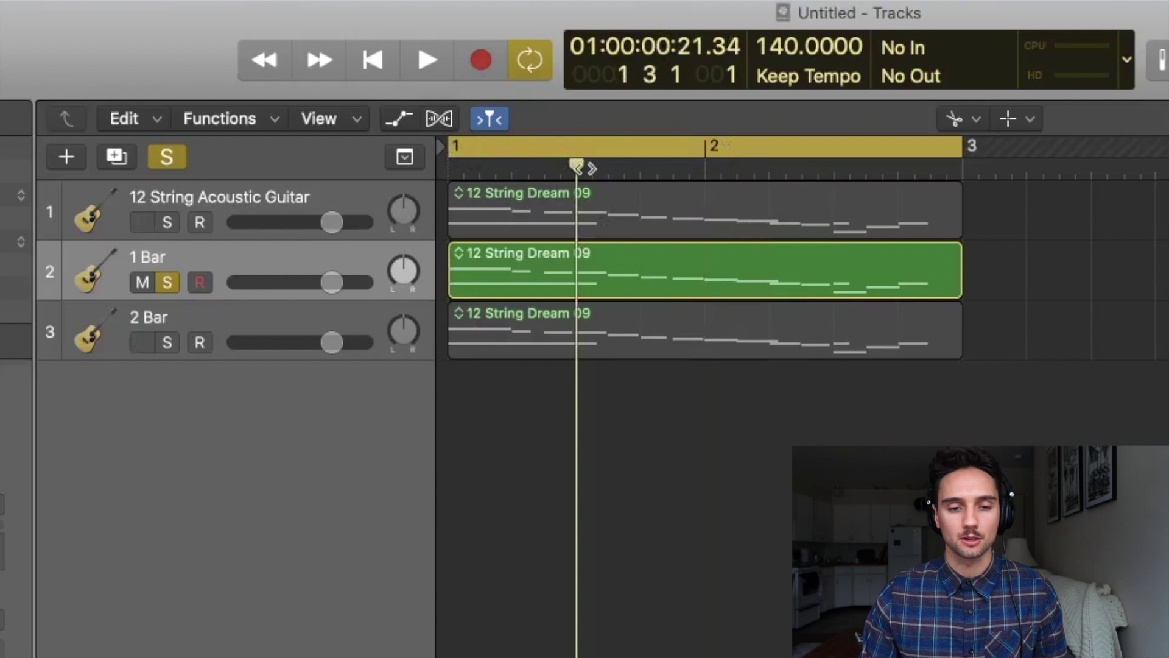
scroll(577, 167, "up", 5)
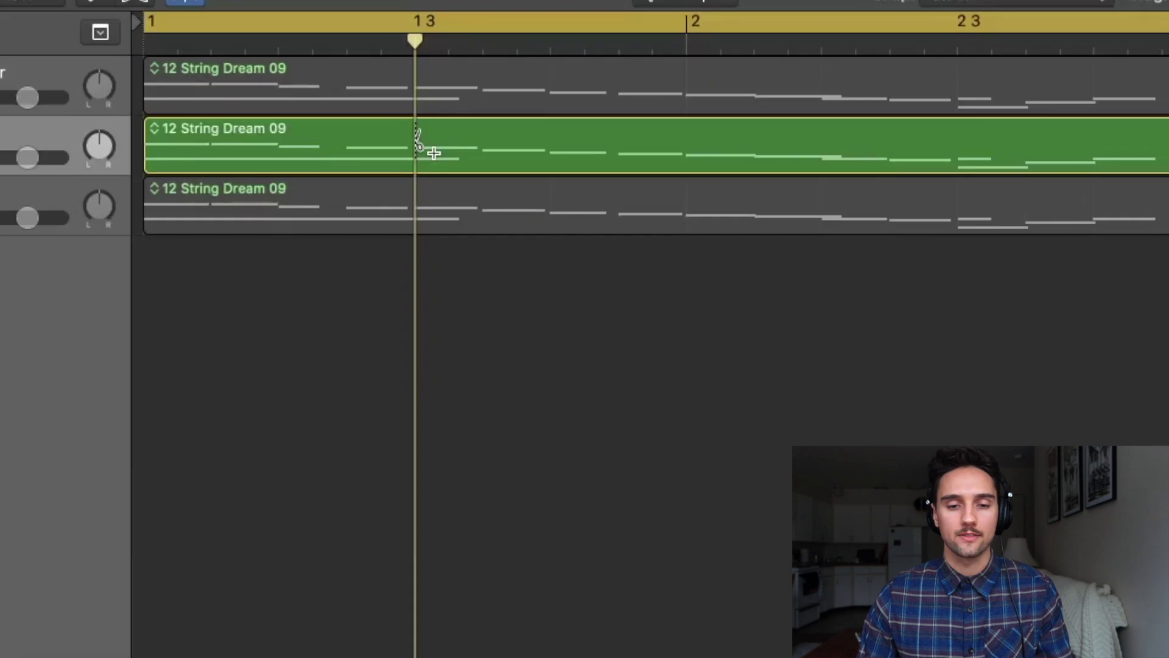
left_click(519, 298)
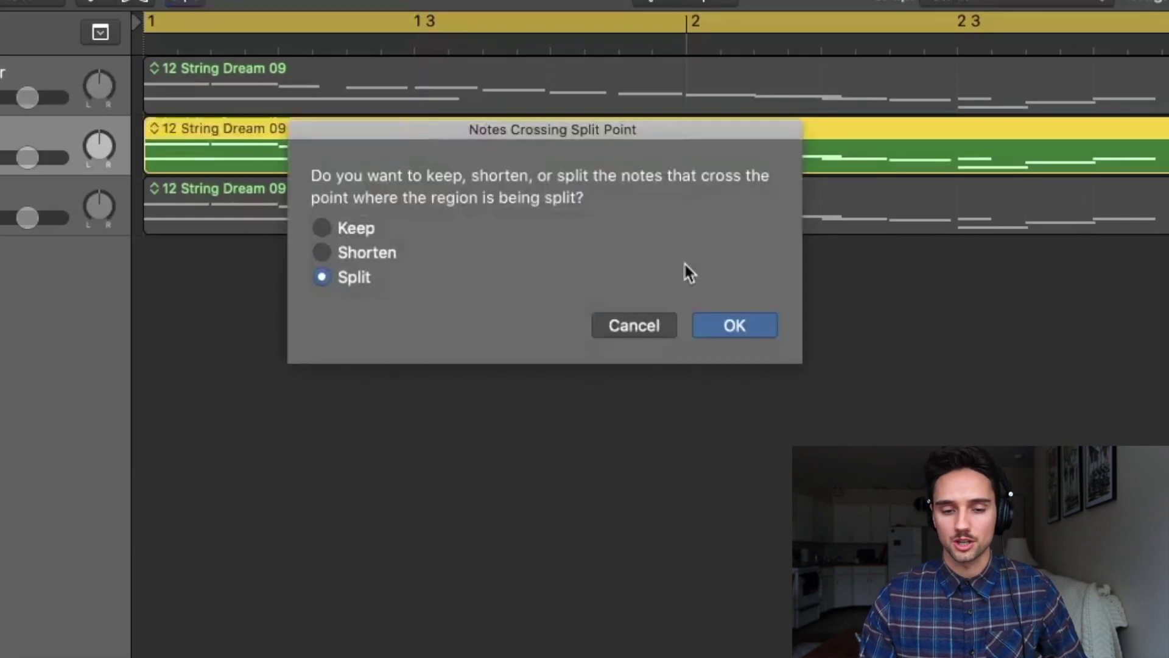
key("Return")
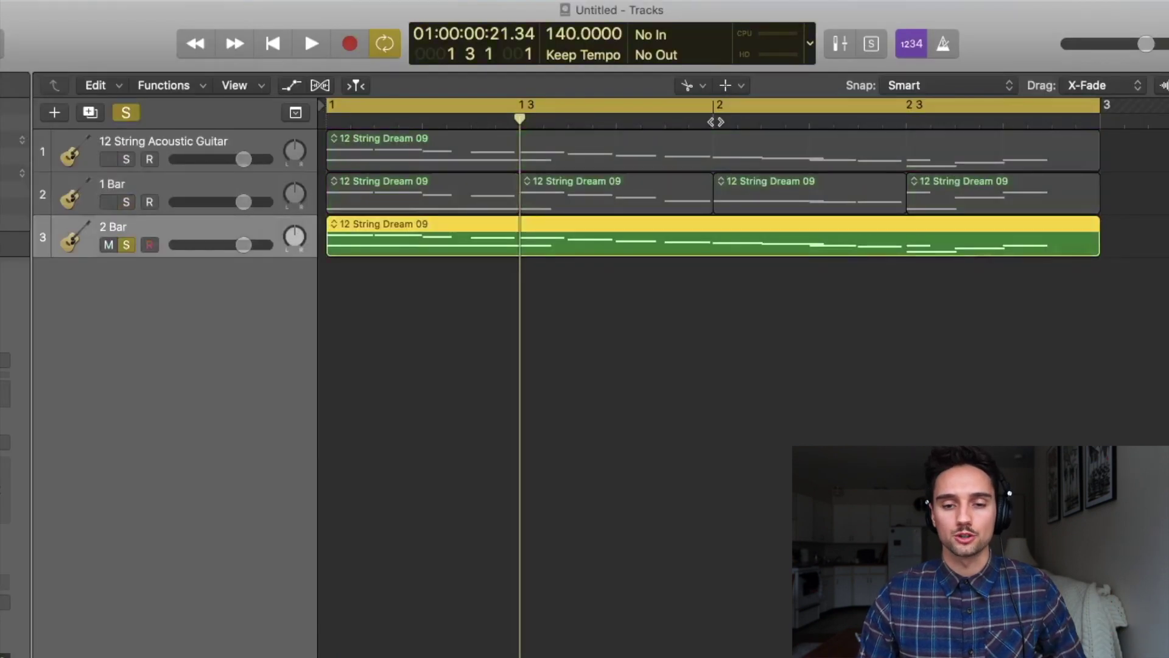
- Split the 2 Bar track's region at bar 2 with the Scissors Tool and turn off the track's solo
left_click(713, 121)
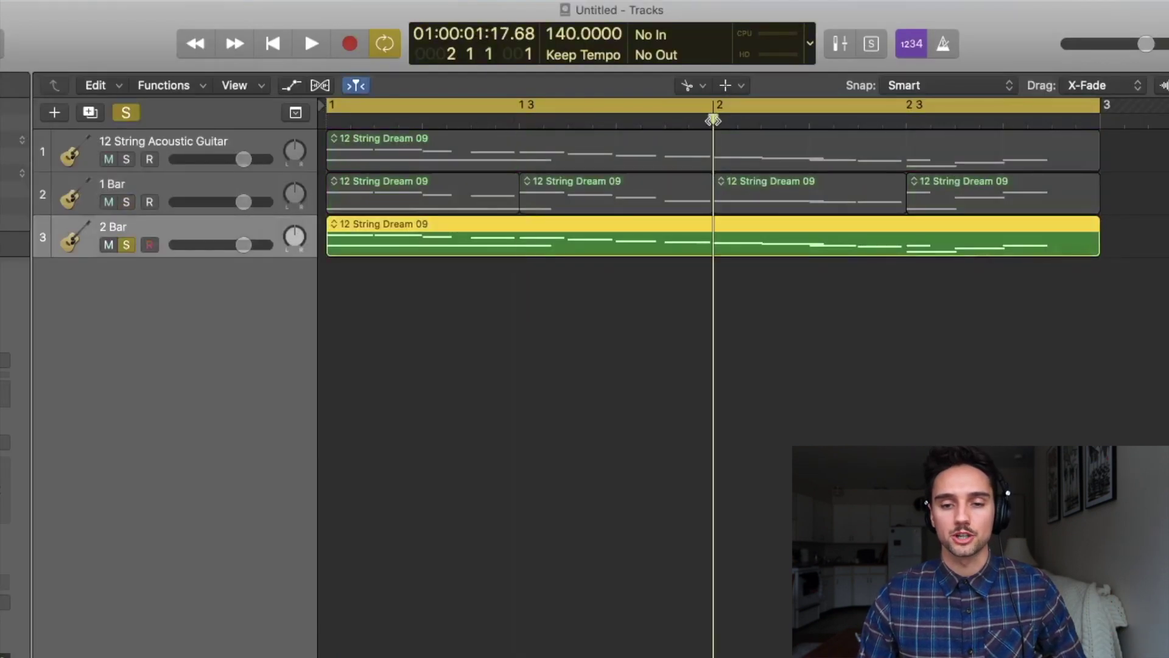
left_click(714, 239)
key("t")
key("t")
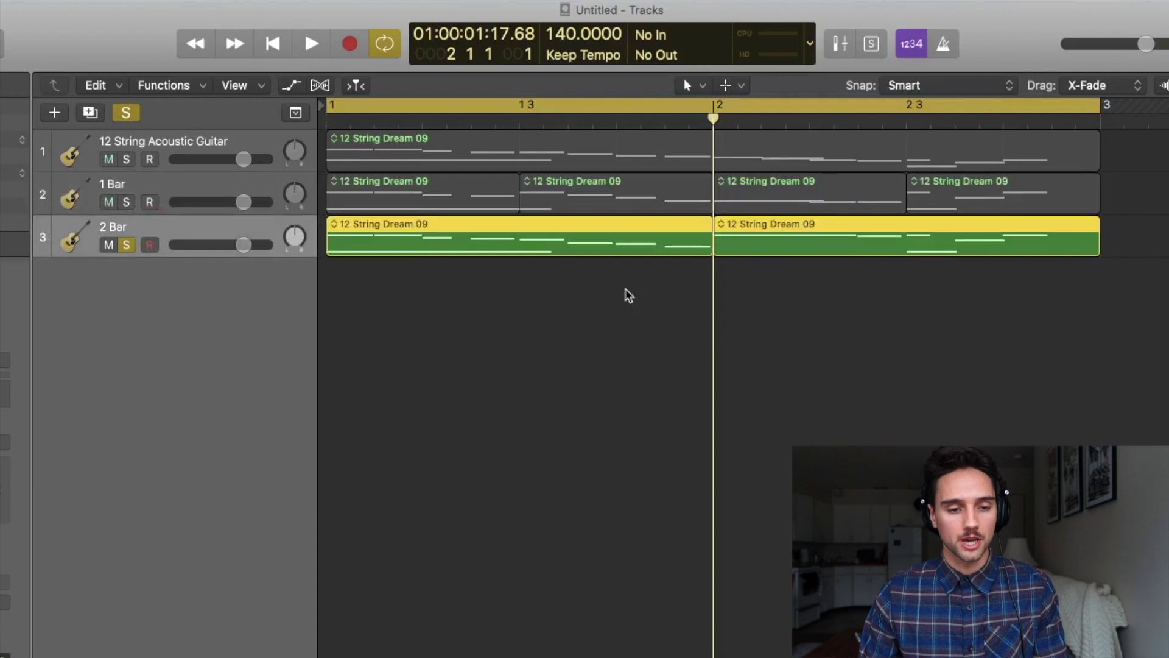
key("s")
key("Up")
left_click(728, 329)
left_click(446, 198)
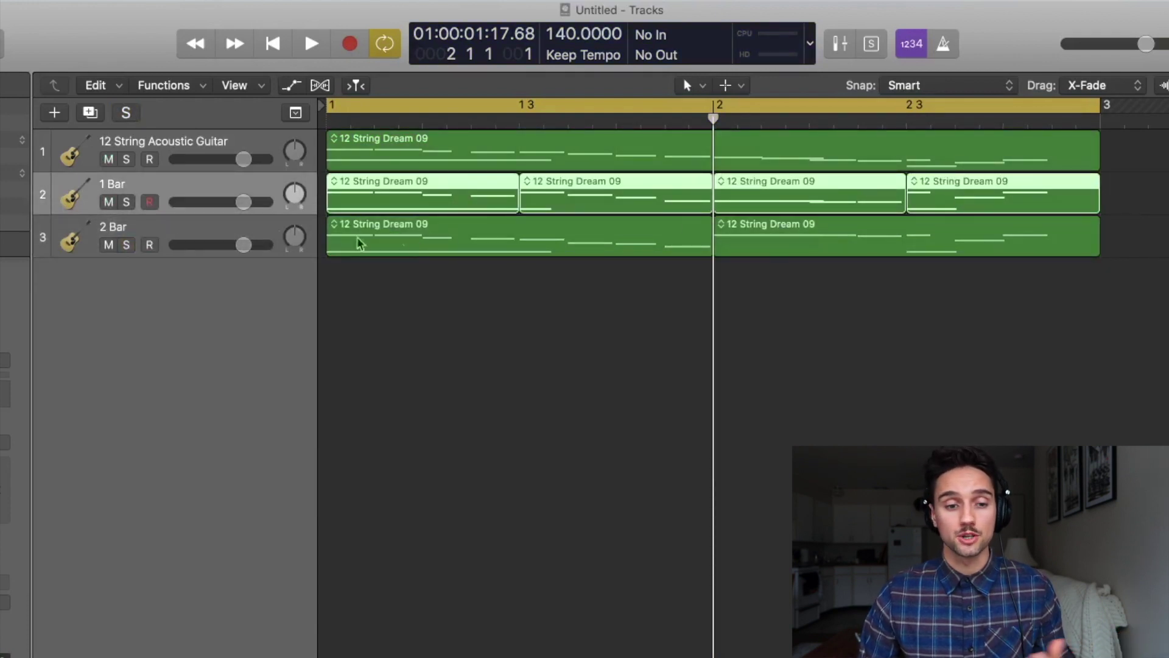
left_click(163, 238)
key("Up")
key("Up")
key("Down")
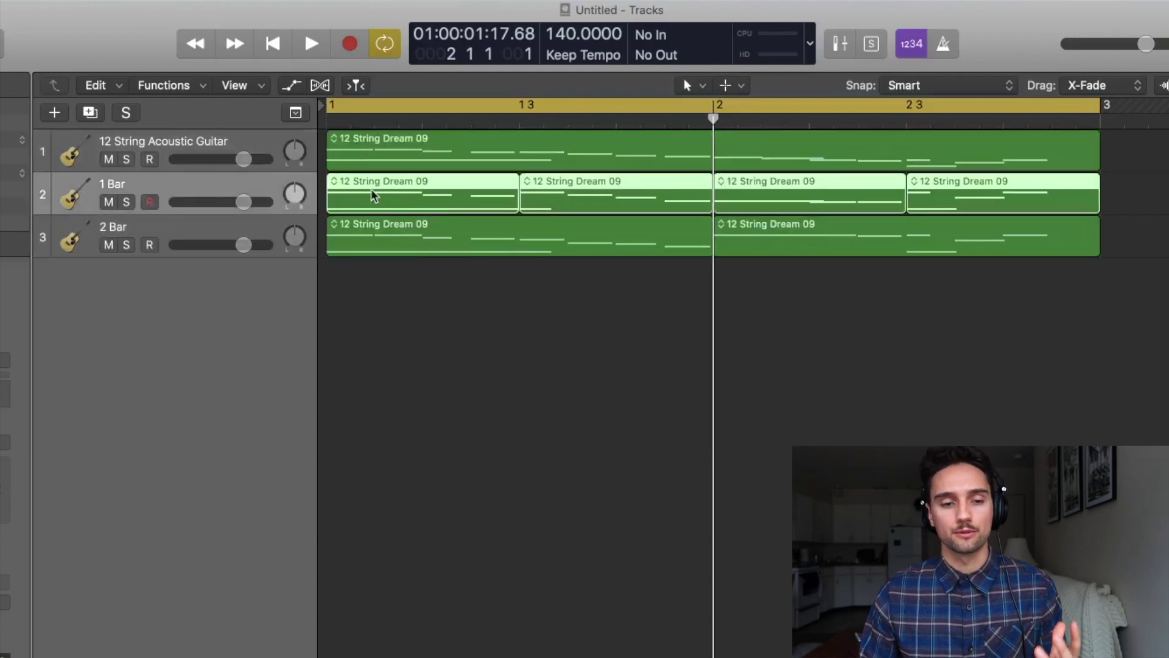
left_click(254, 150)
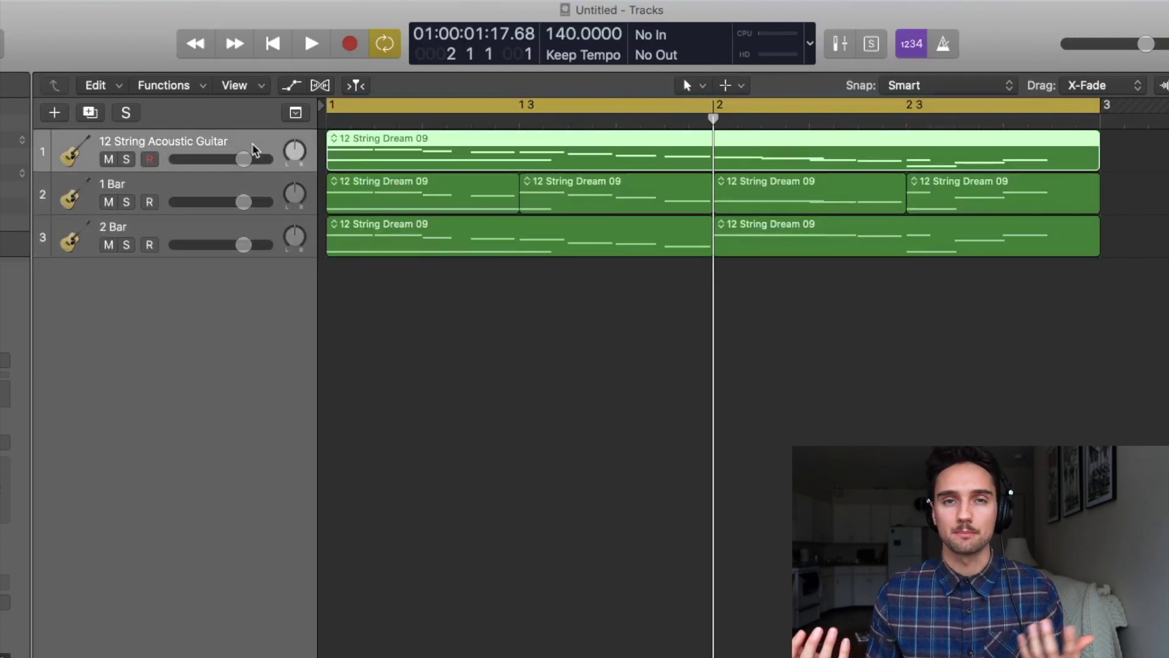
- Erase the second and fourth regions on the 1 Bar track with the Eraser Tool and select the track's two remaining regions
key("t")
key("e")
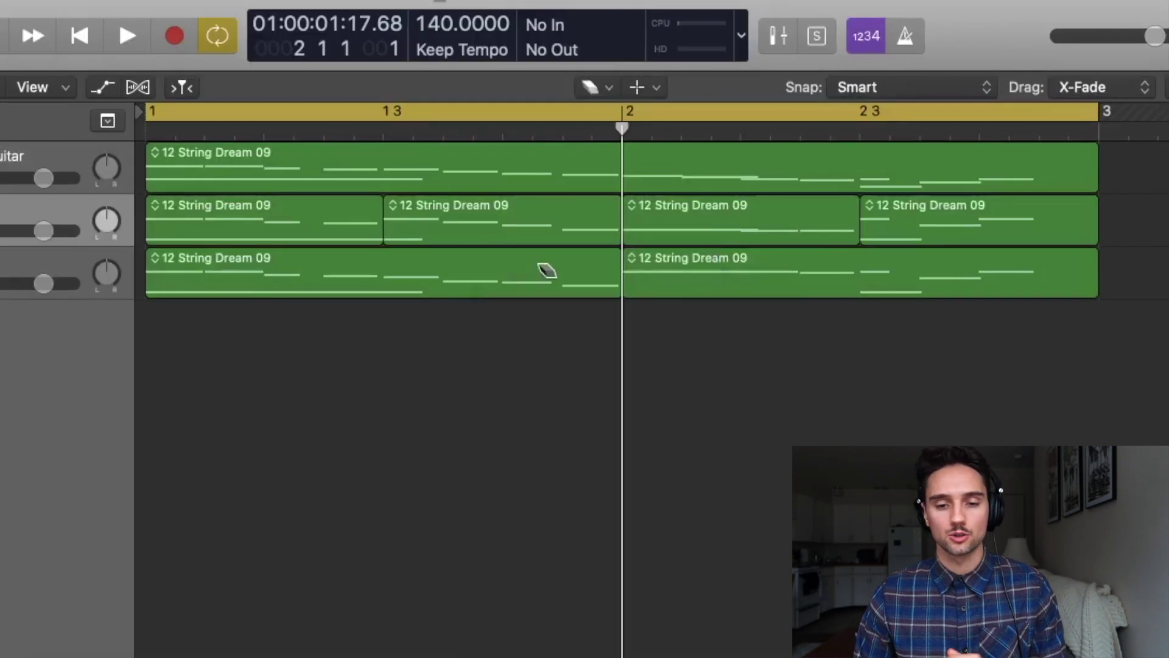
left_click(512, 236)
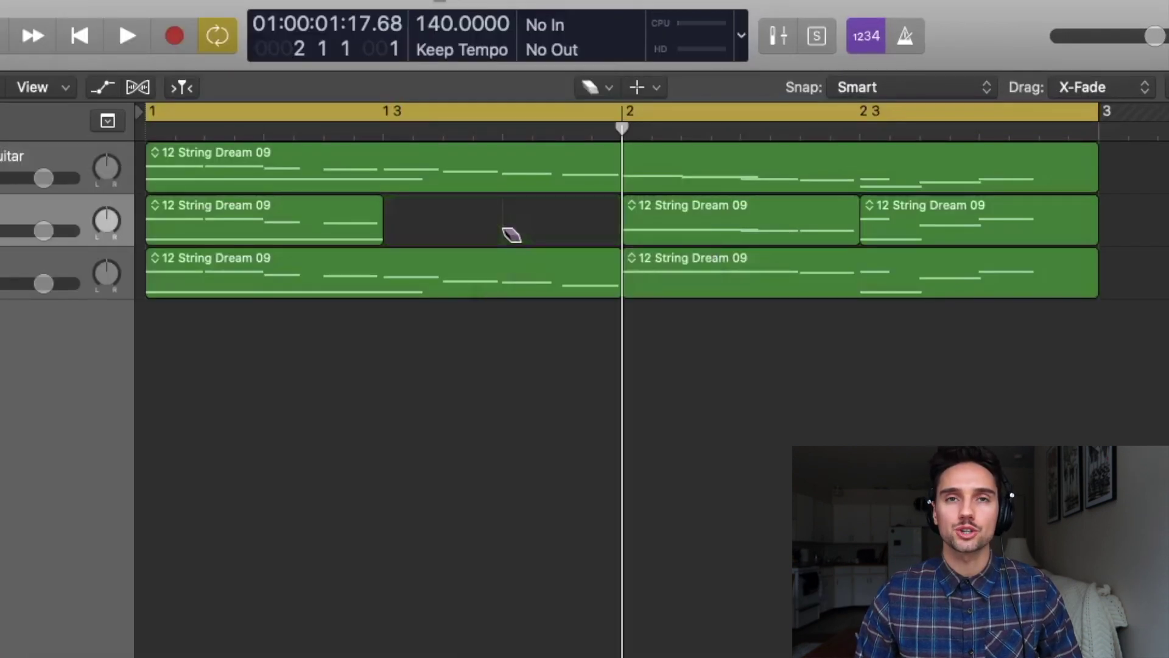
left_click(927, 232)
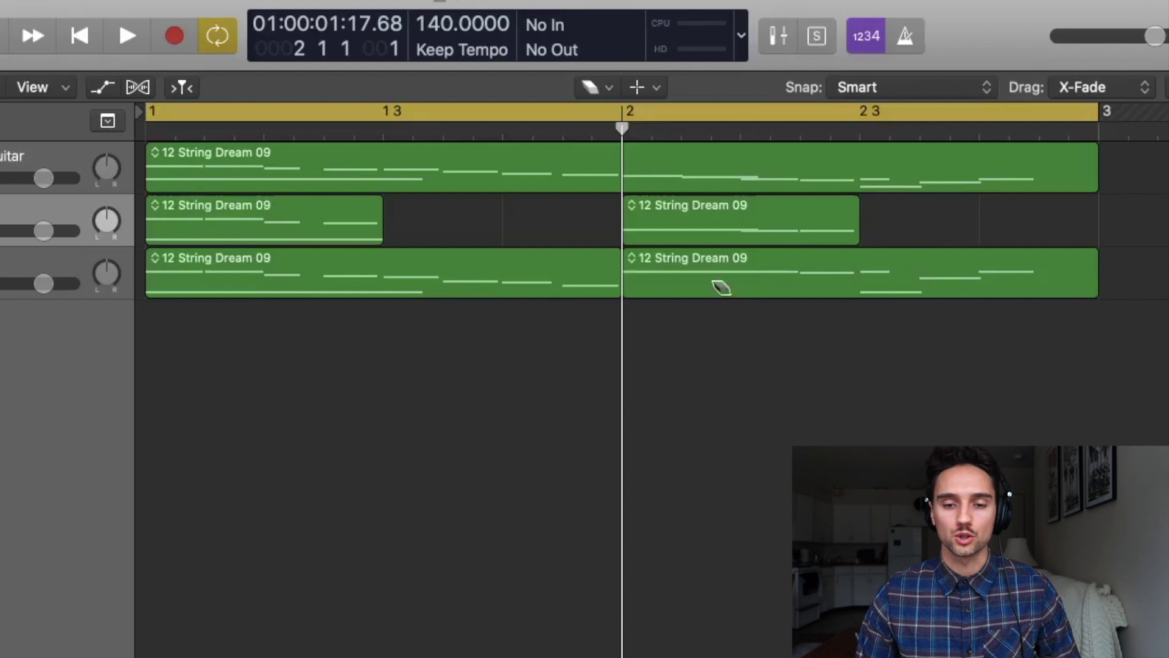
key("t")
key("t")
left_click(127, 221)
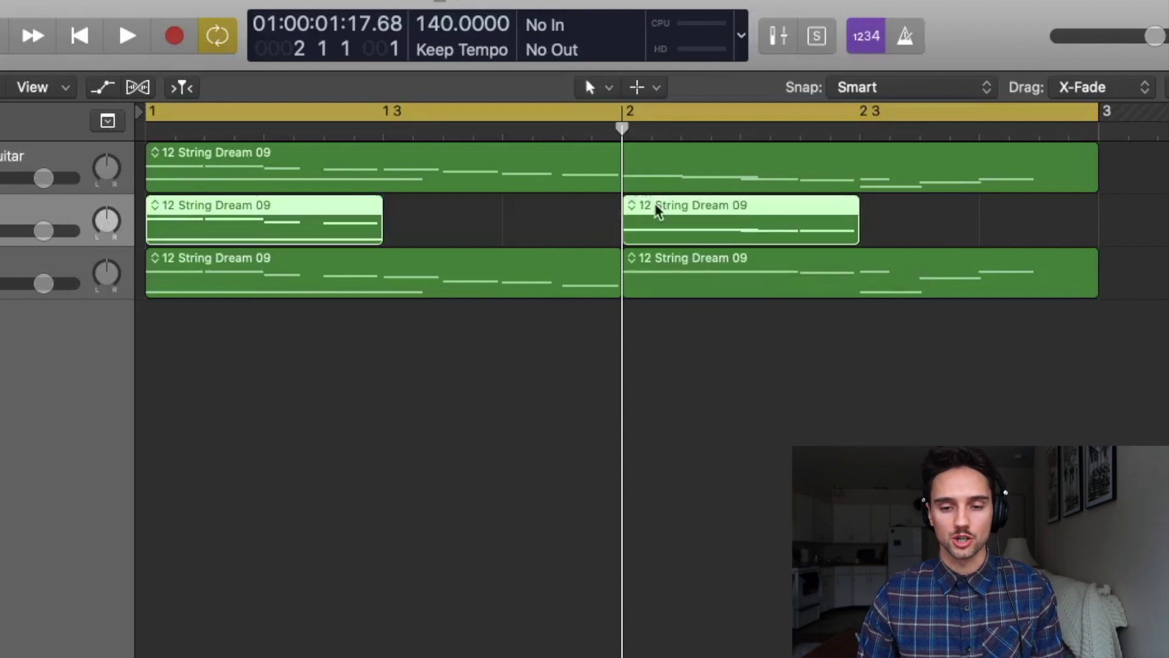
- Extend both 1 Bar regions to a full bar each, join them into one region and toggle the track's solo
left_click_drag(378, 240, 617, 251)
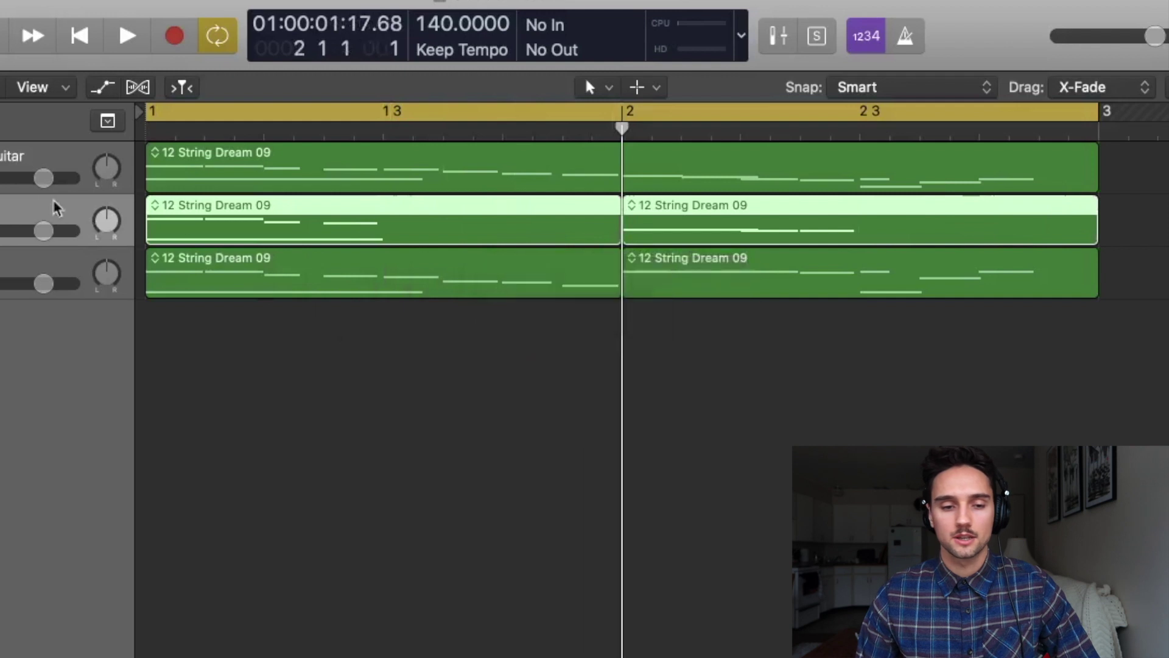
key("super+j")
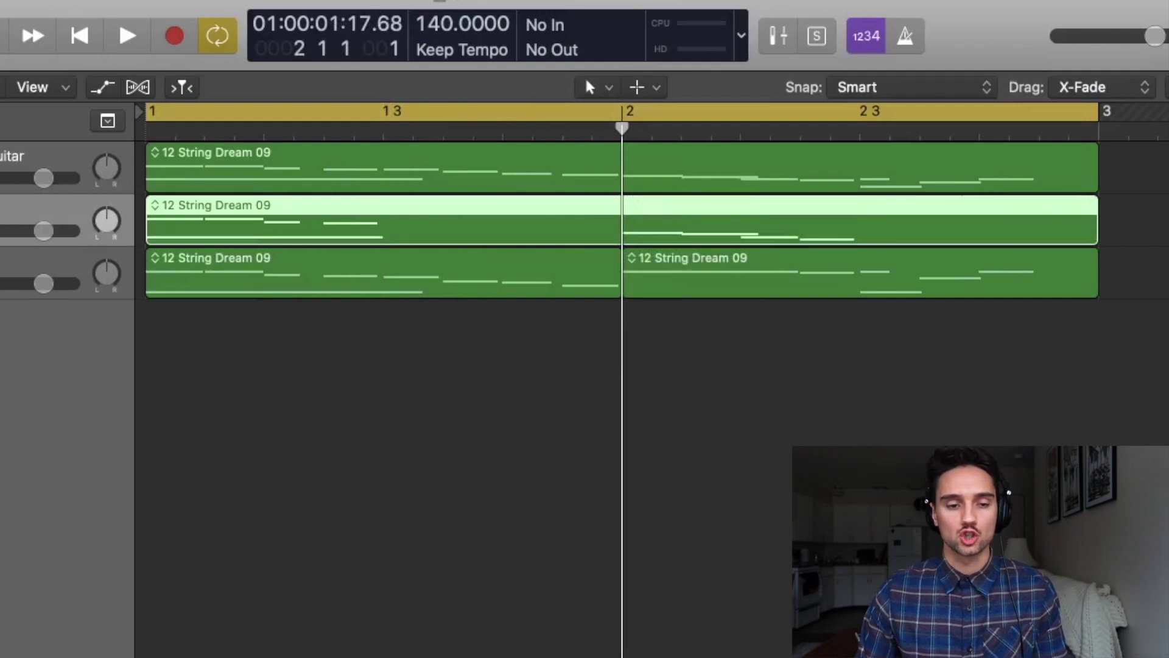
key("ctrl+s")
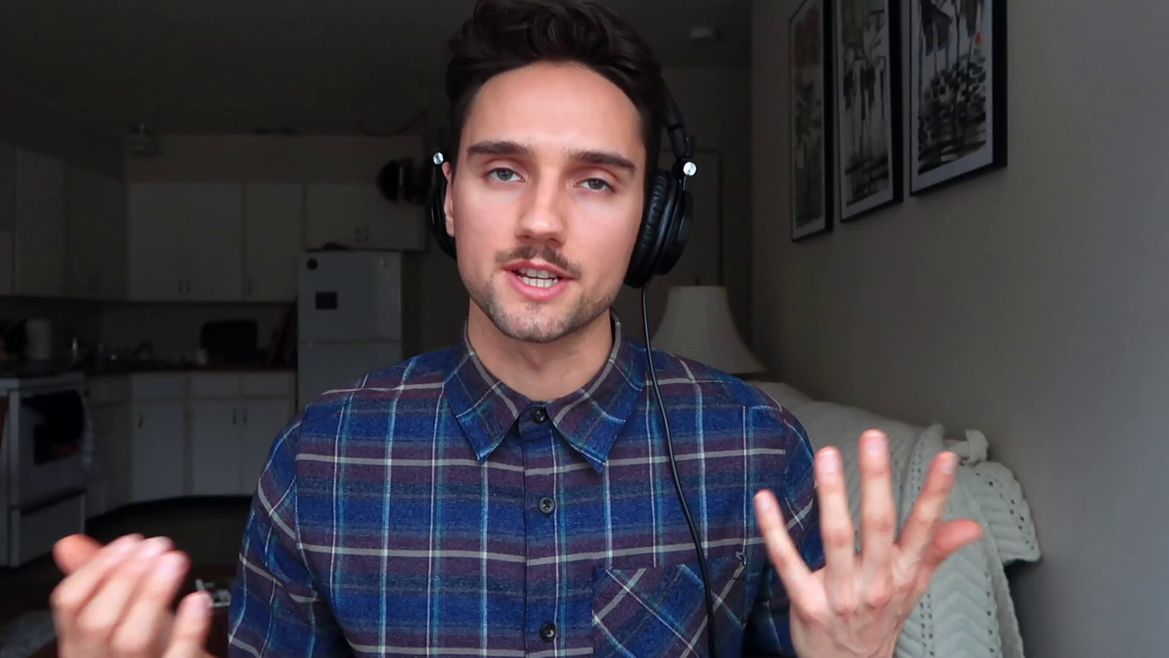
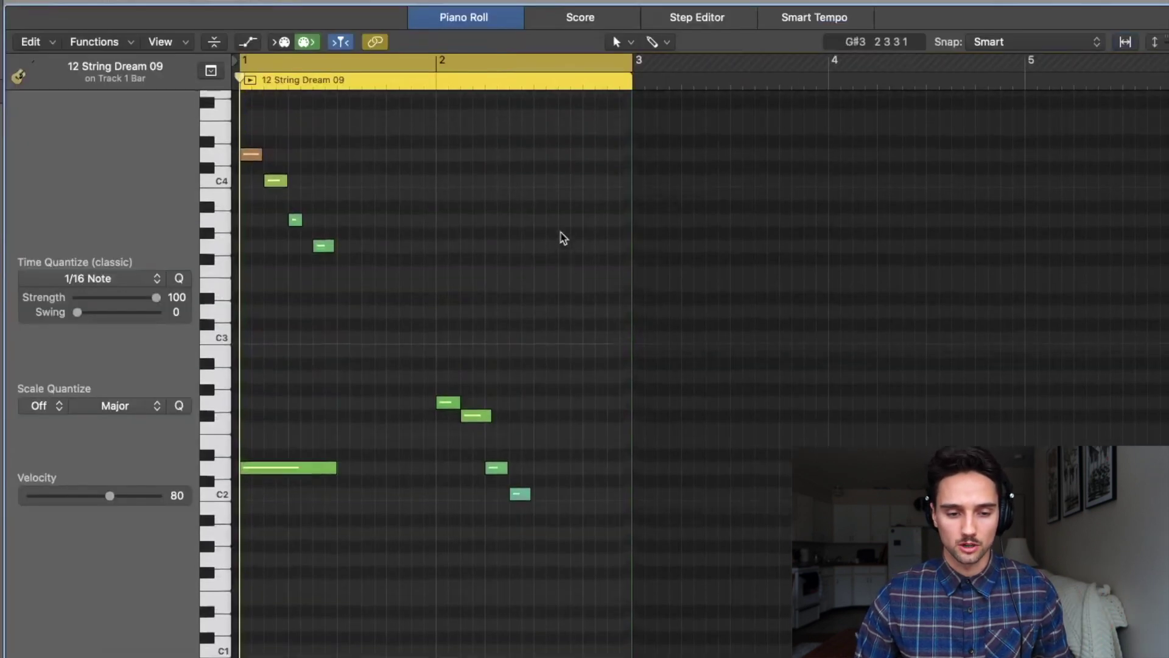
- Transpose all notes of the joined 1 Bar region down one octave in the Piano Roll
scroll(569, 237, "up", 2)
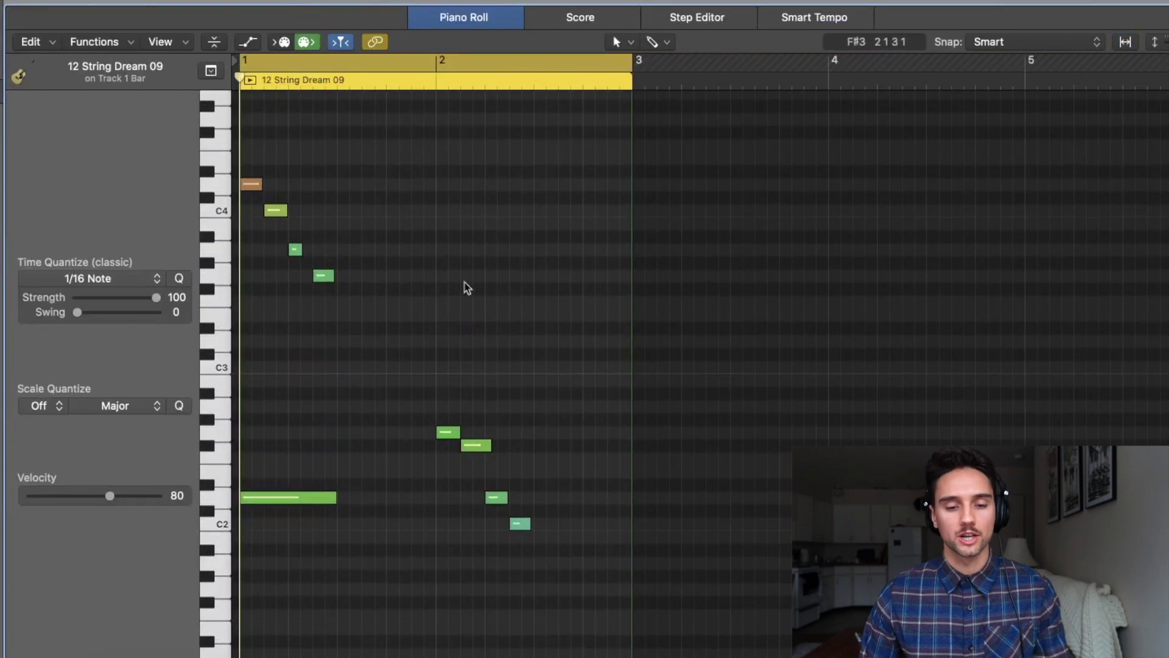
key("super+a")
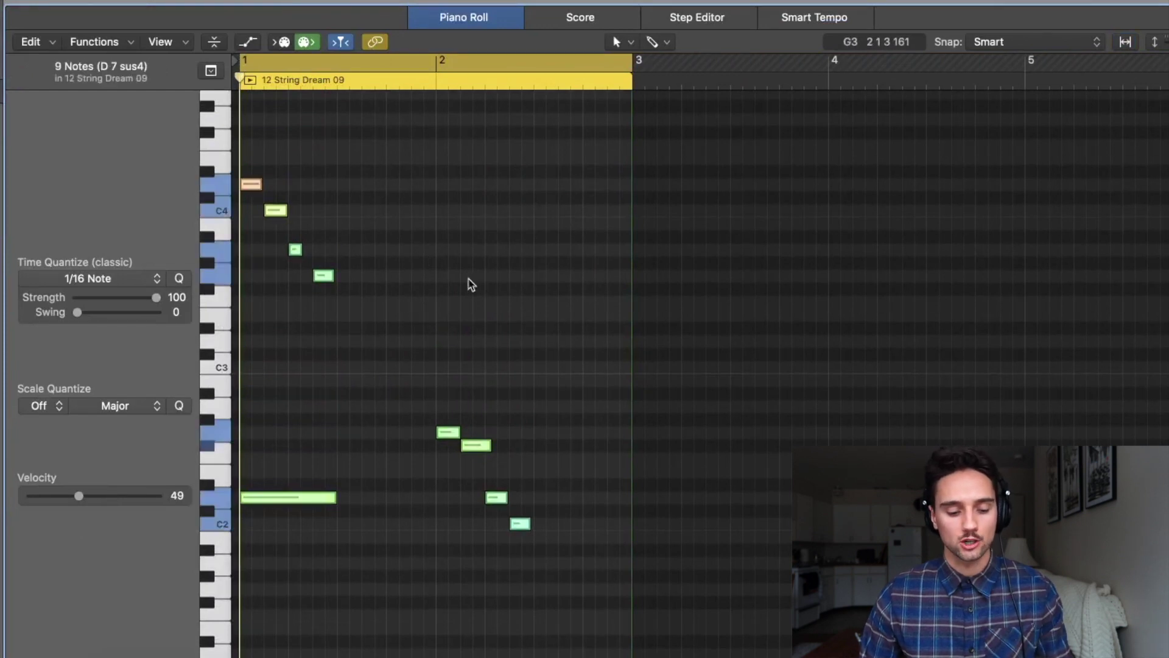
key("alt+shift+Down")
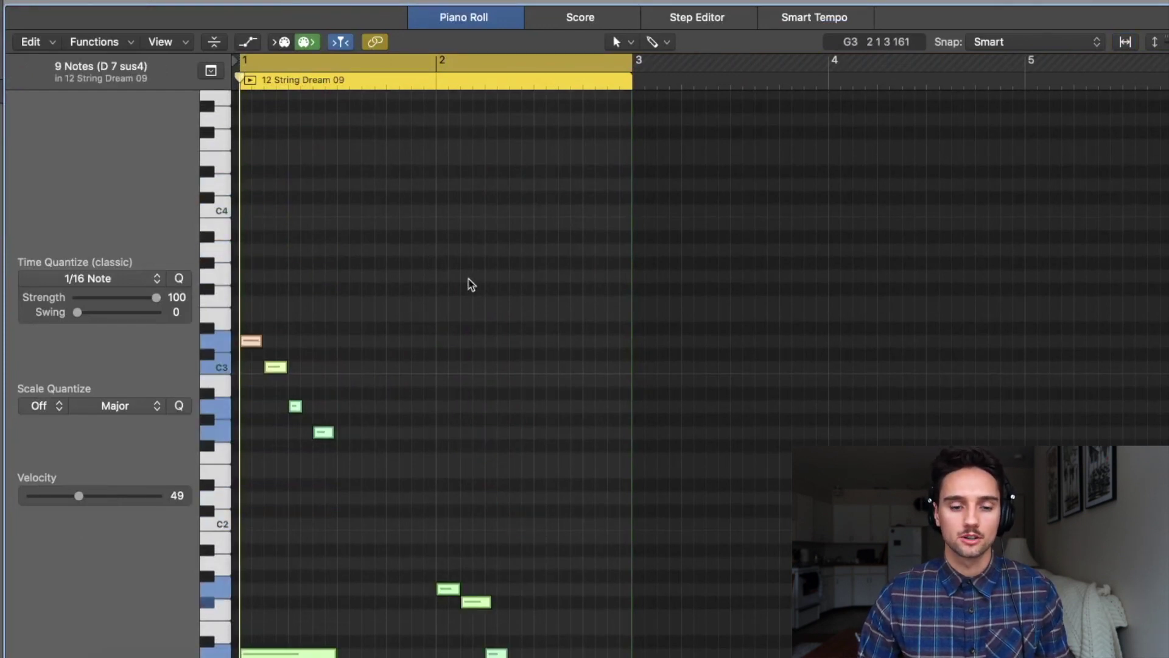
scroll(429, 337, "down", 4)
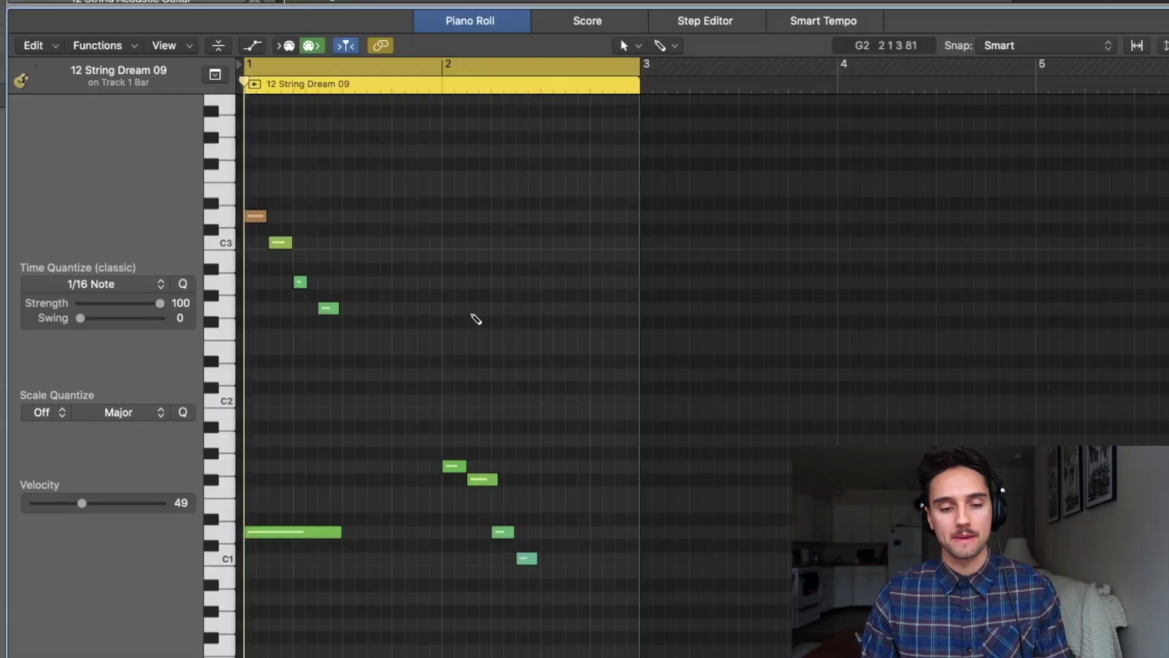
- Apply the Half Speed MIDI Transform to all notes of the 1 Bar region, operating on the selected events only
left_click(98, 46)
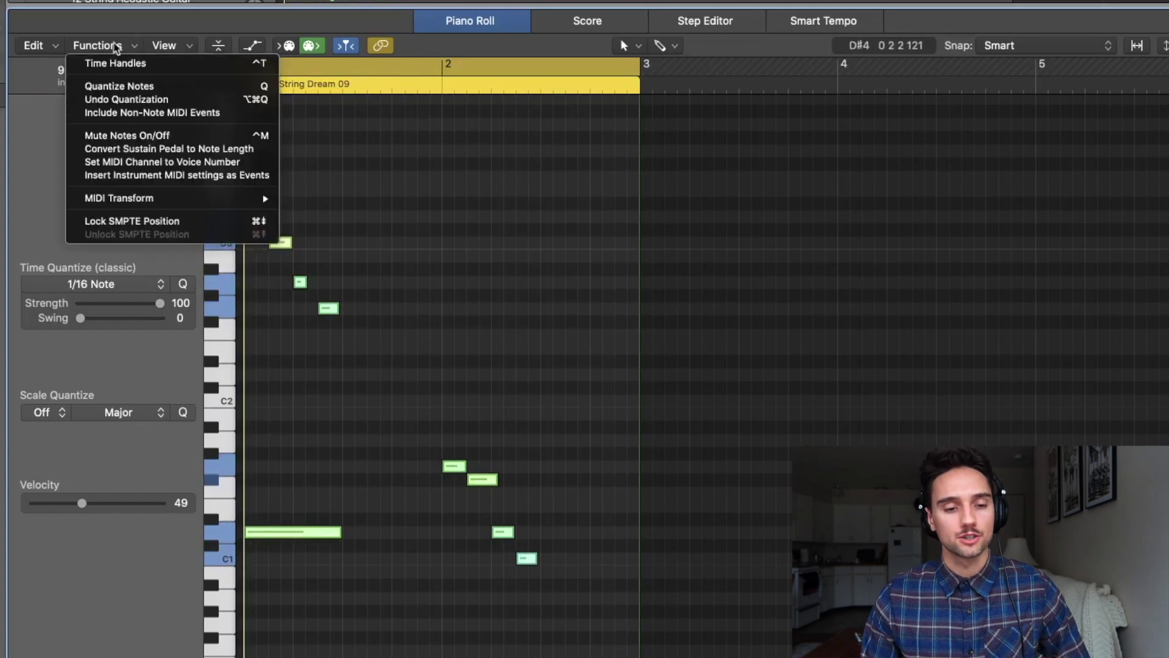
mouse_move(192, 199)
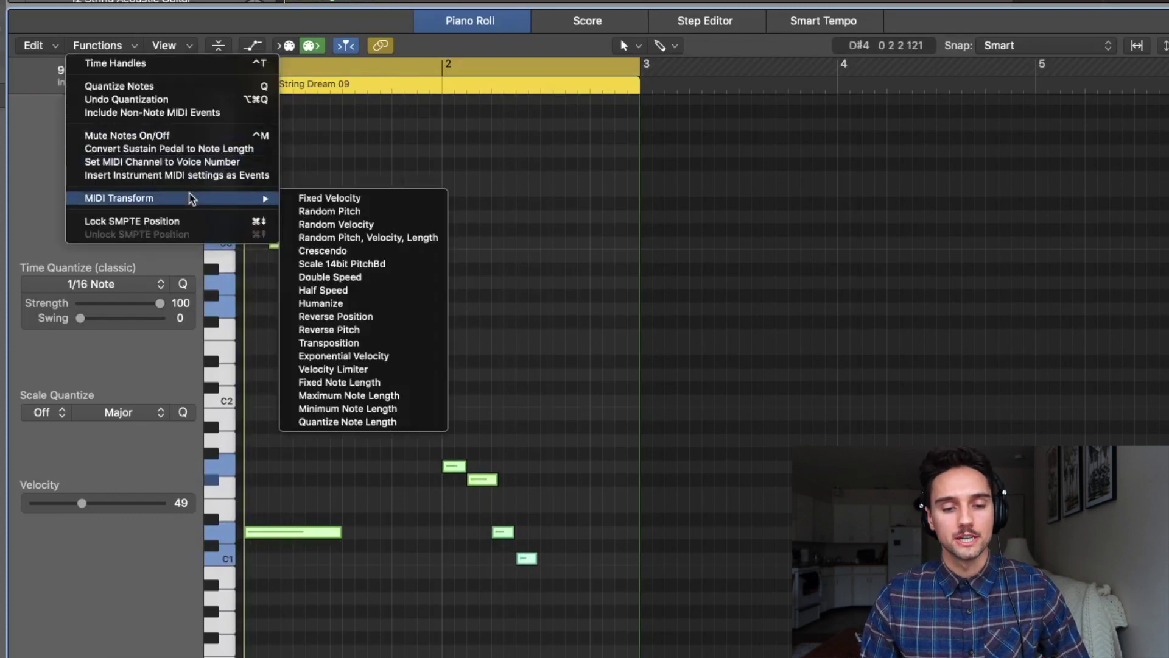
left_click(391, 294)
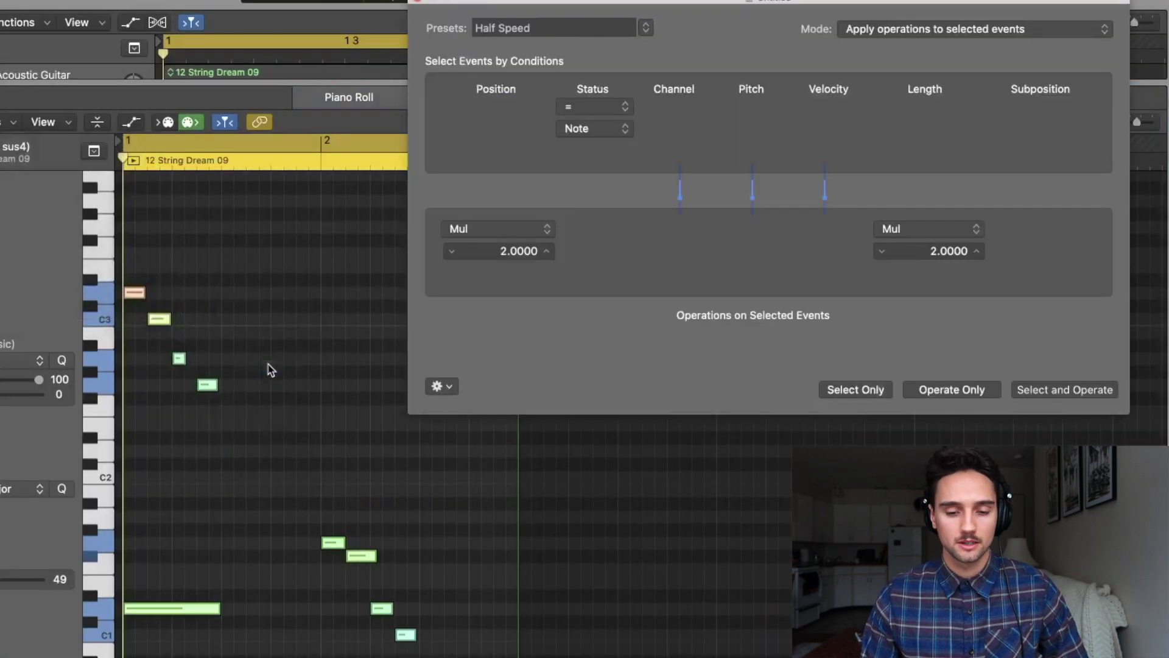
left_click(969, 393)
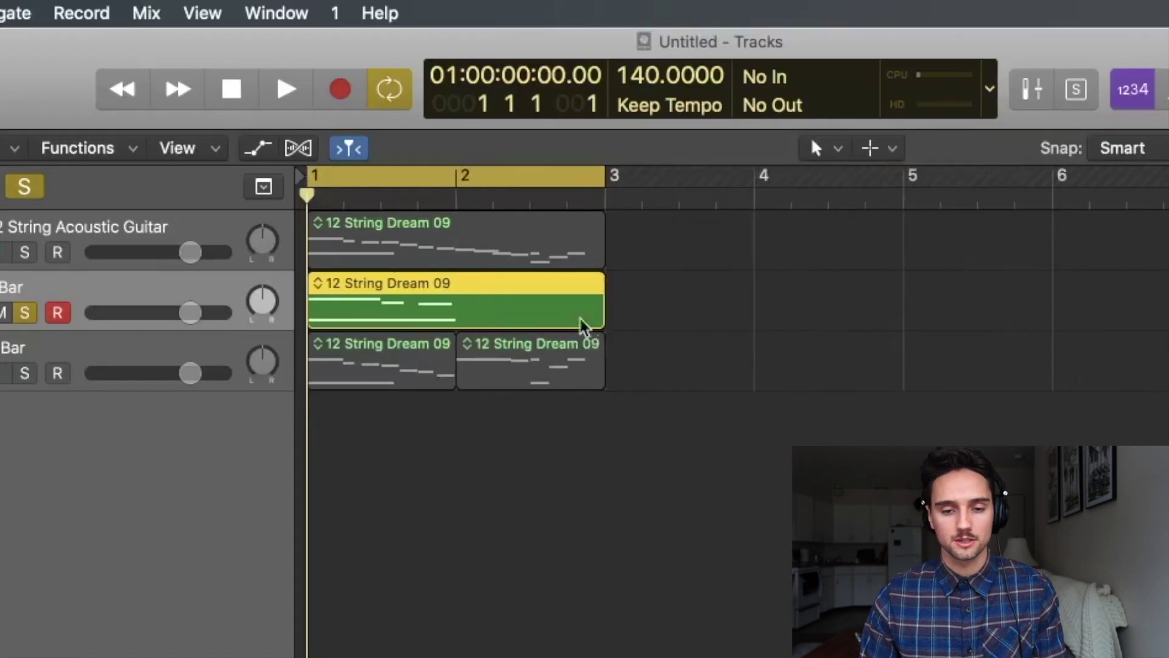
- Extend the 1 Bar region to bar 5 and split it at bars 2, 3 and 4
left_click_drag(600, 316, 900, 342)
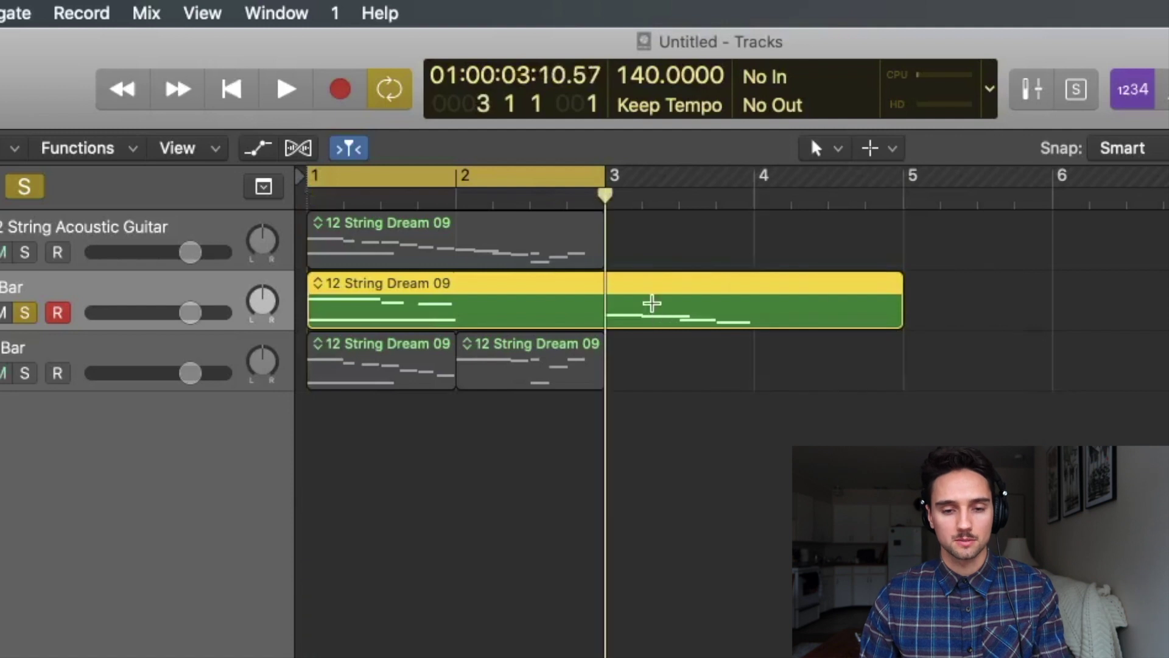
key("cmd+t")
left_click(458, 199)
left_click(503, 295)
key("super+t")
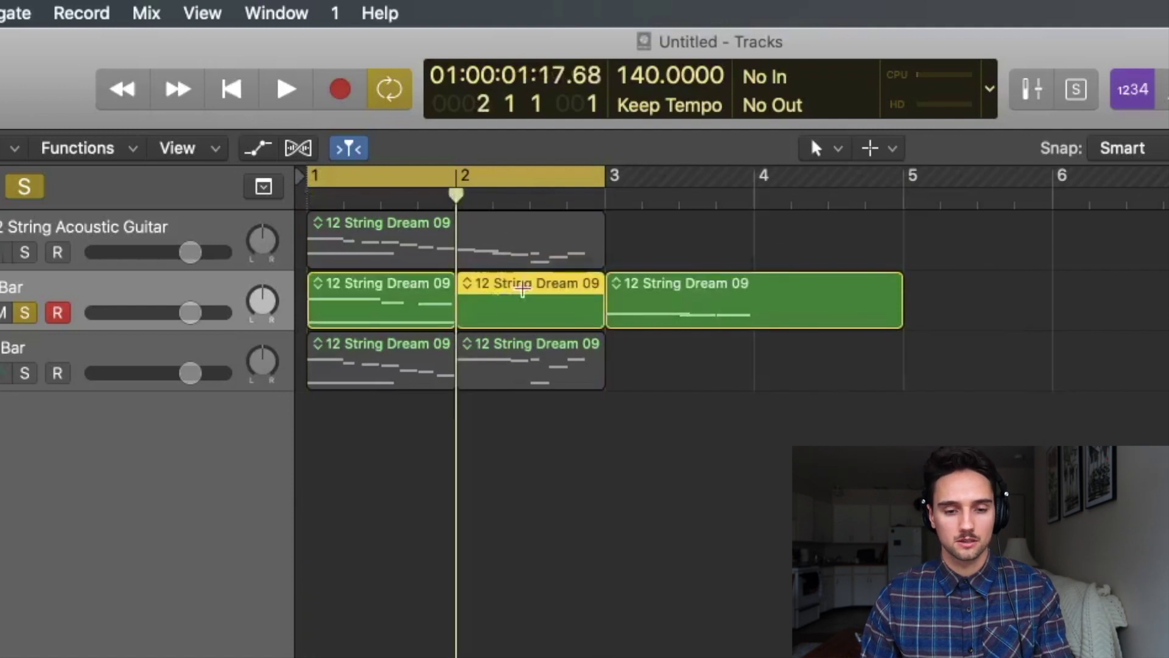
left_click(753, 193)
left_click(804, 295)
key("super+t")
- Erase the second and fourth pieces on the 1 Bar track and move the piece at bar 3 to bar 2
key("t")
key("e")
left_click(552, 292)
left_click(803, 298)
key("t")
key("t")
left_click_drag(674, 319, 528, 307)
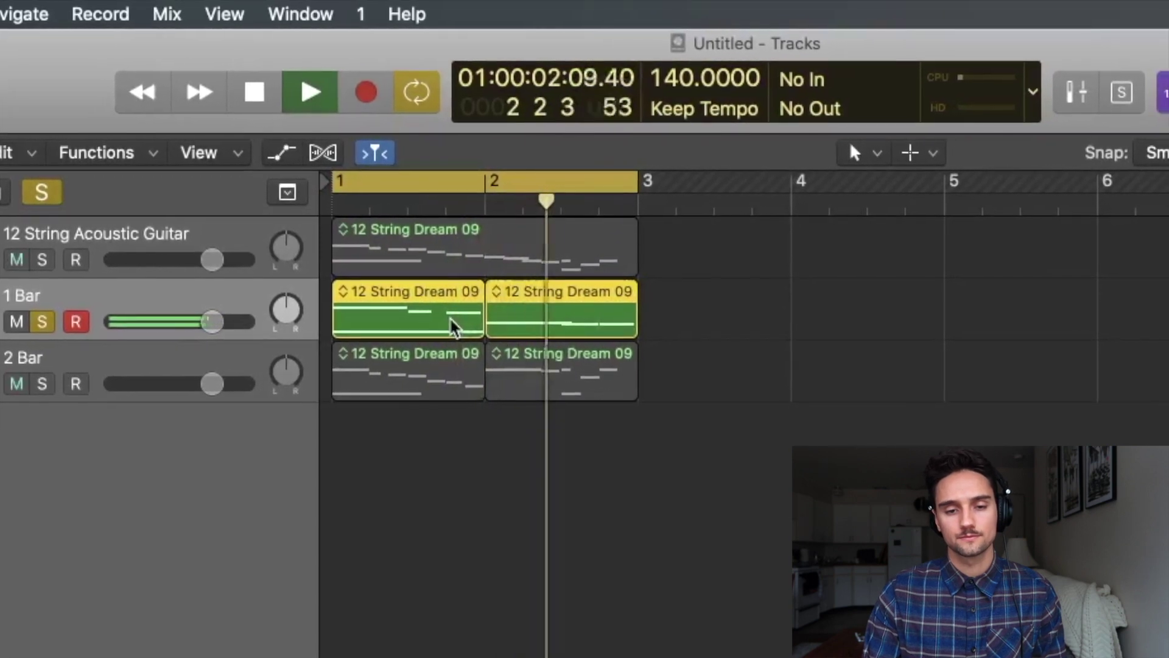
- Play back the 1 Bar track and compare it with the original 12 String Acoustic Guitar track using HalfTime
key("space")
key("Up")
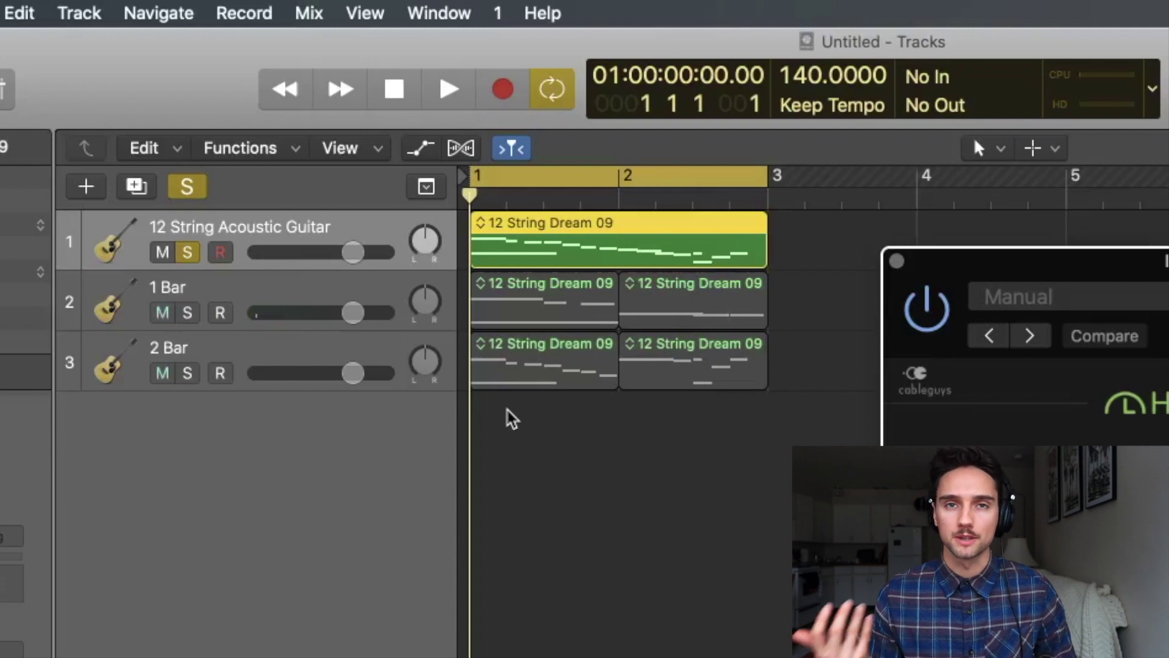
key("space")
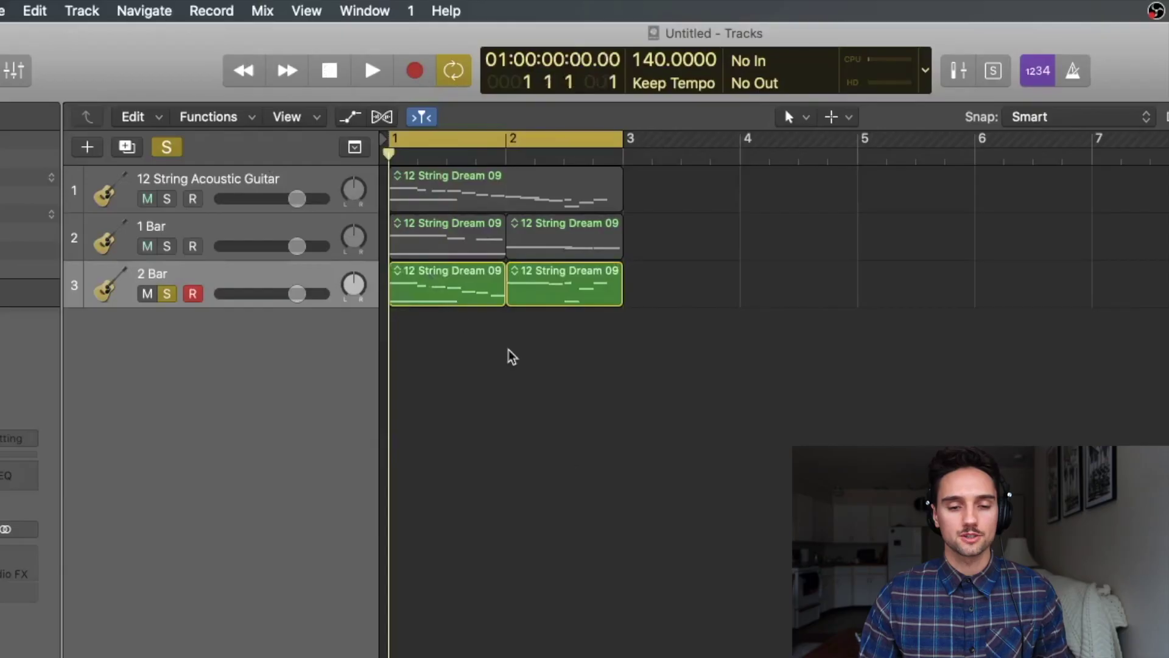
- Play back the soloed 2 Bar track to hear its two regions
key("super+Right")
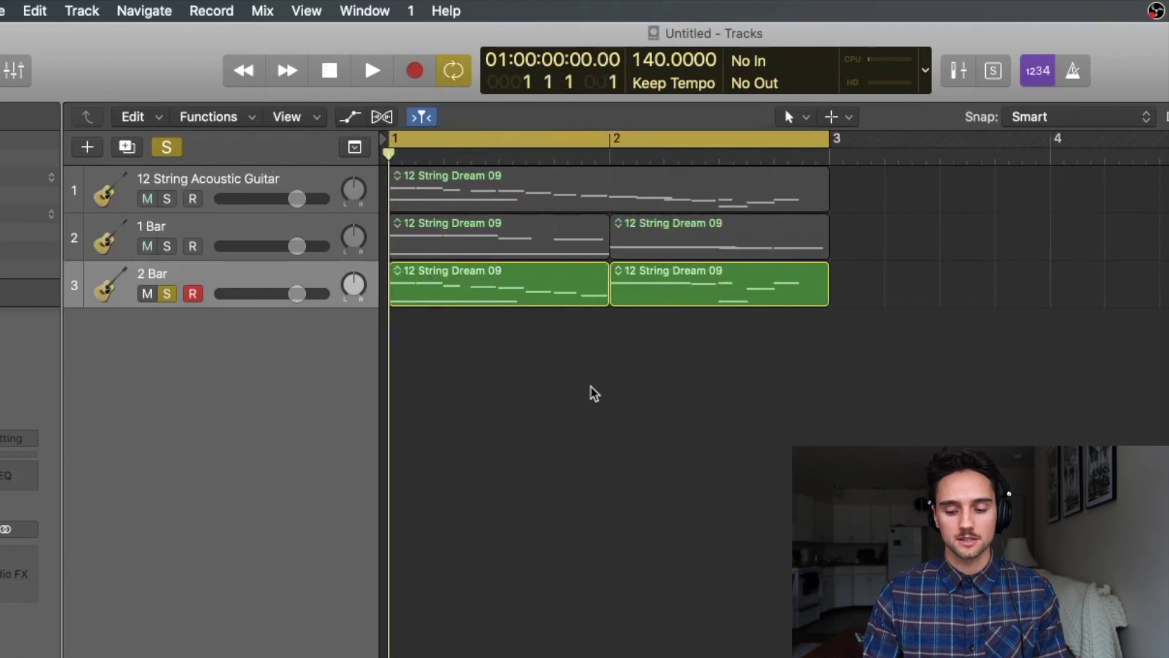
key("space")
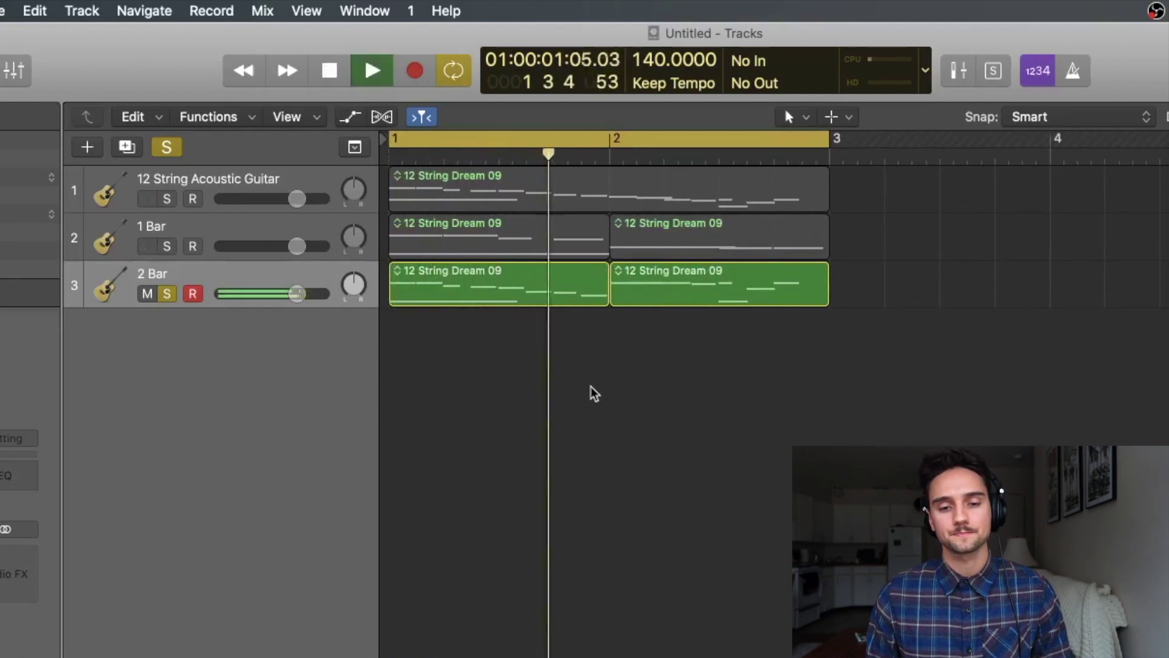
key("space")
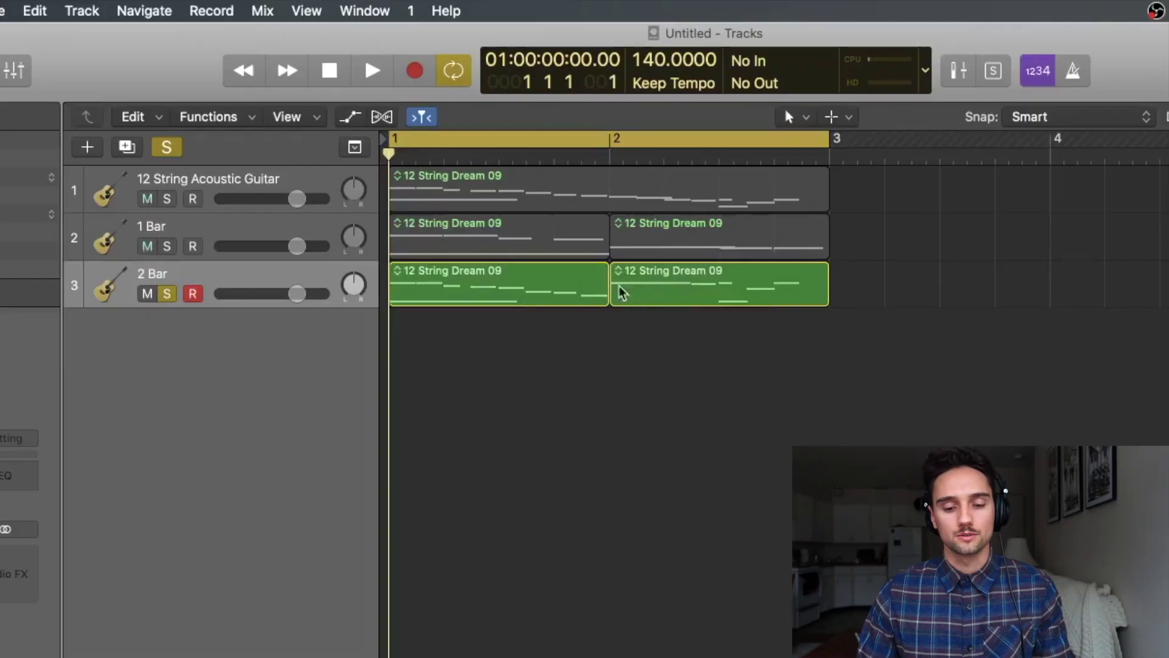
- Erase the region at bar 2 on the 2 Bar track with the Eraser Tool and select the remaining region
key("t")
key("e")
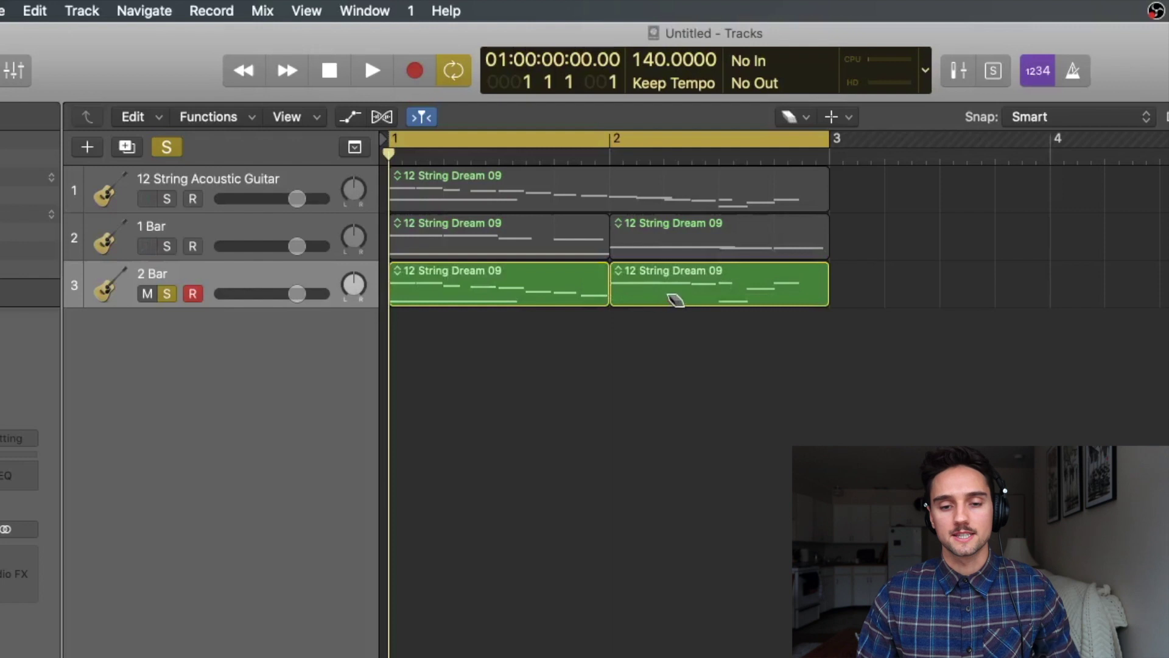
left_click(664, 299)
key("t")
key("t")
left_click(554, 299)
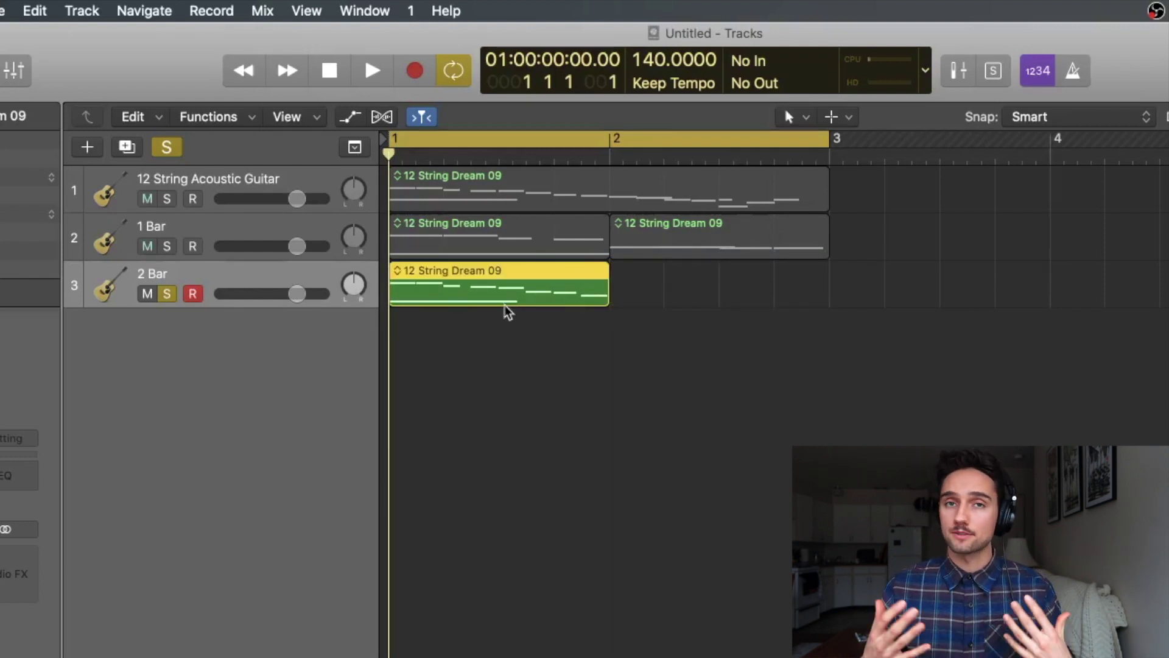
- Open the remaining 2 Bar region in the Piano Roll and transpose all its notes down one octave
double_click(487, 294)
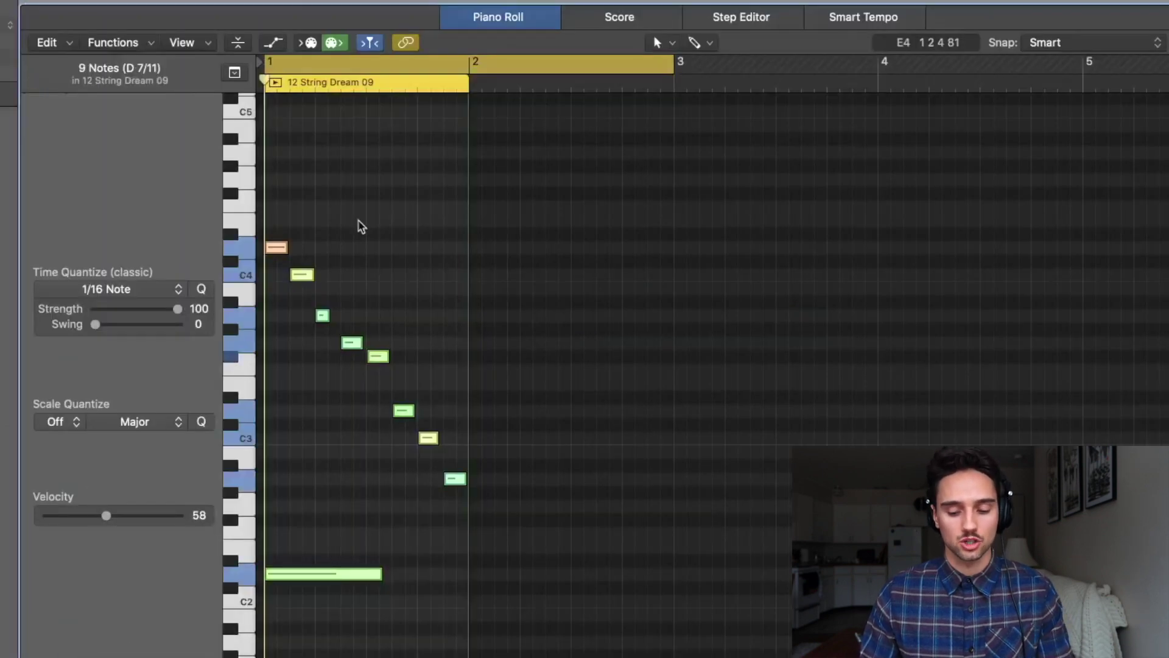
scroll(359, 225, "up", 3)
scroll(359, 225, "down", 2)
- Apply the Half Speed MIDI Transform to the 2 Bar region's notes, operating on the selected events only
left_click(116, 42)
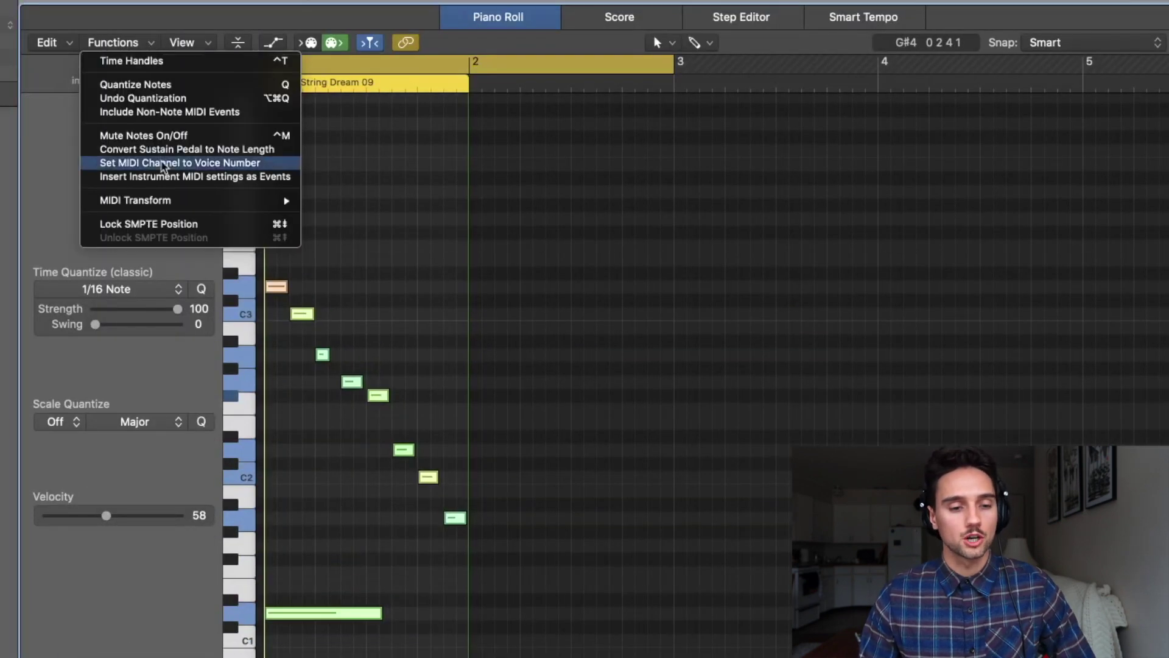
mouse_move(162, 205)
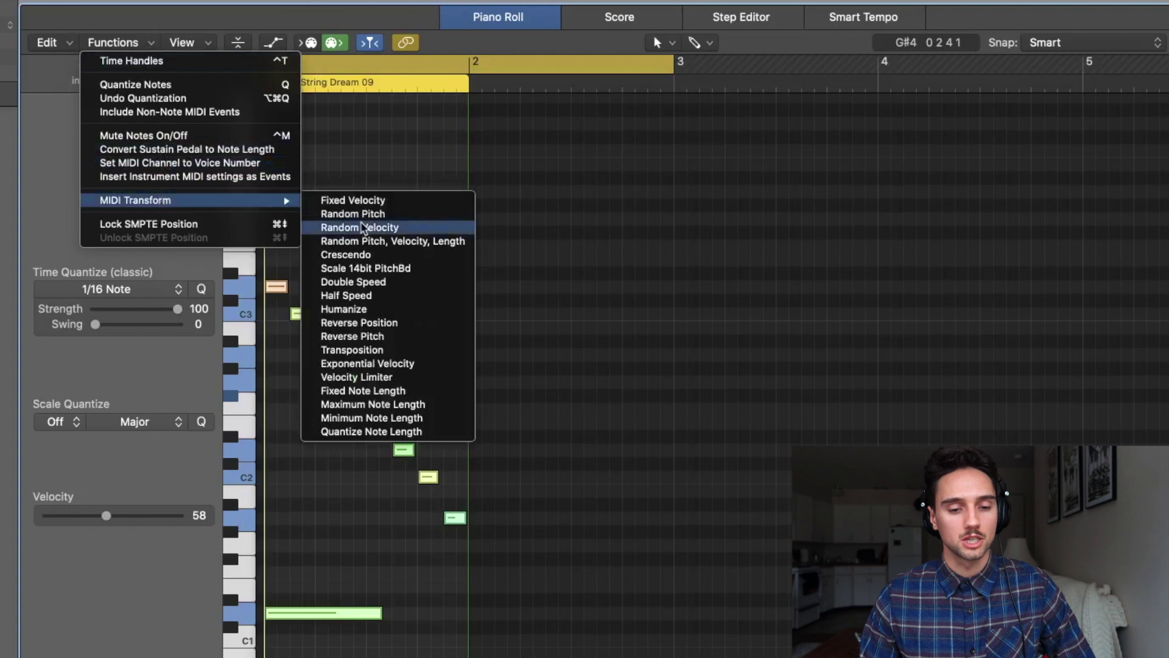
left_click(378, 296)
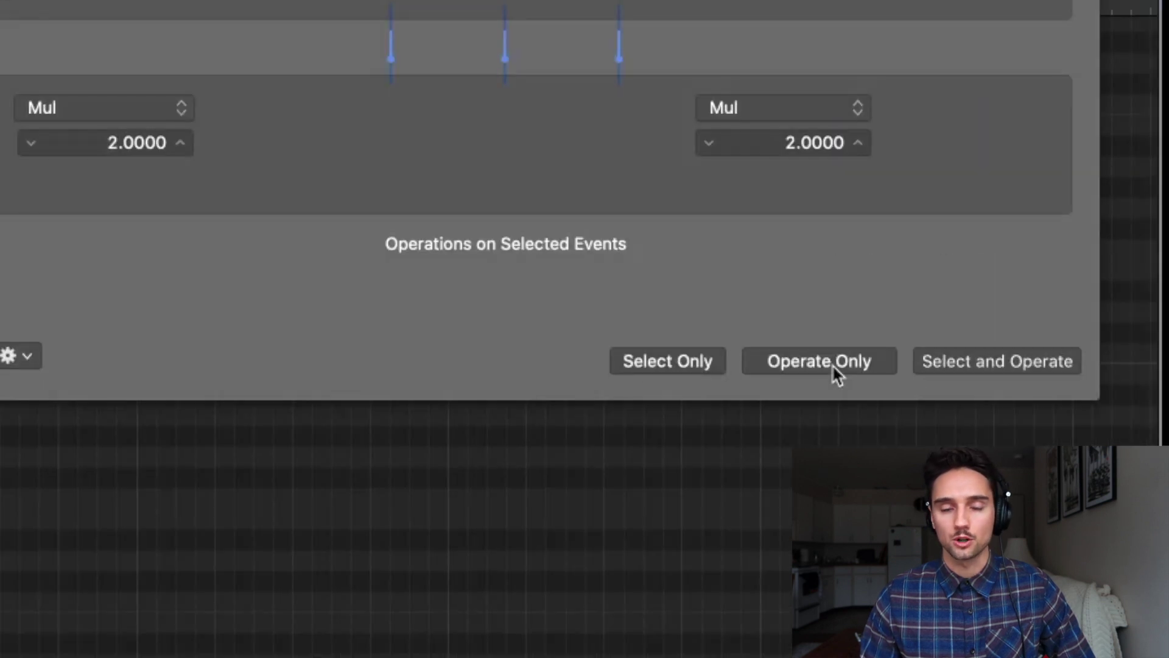
left_click(832, 364)
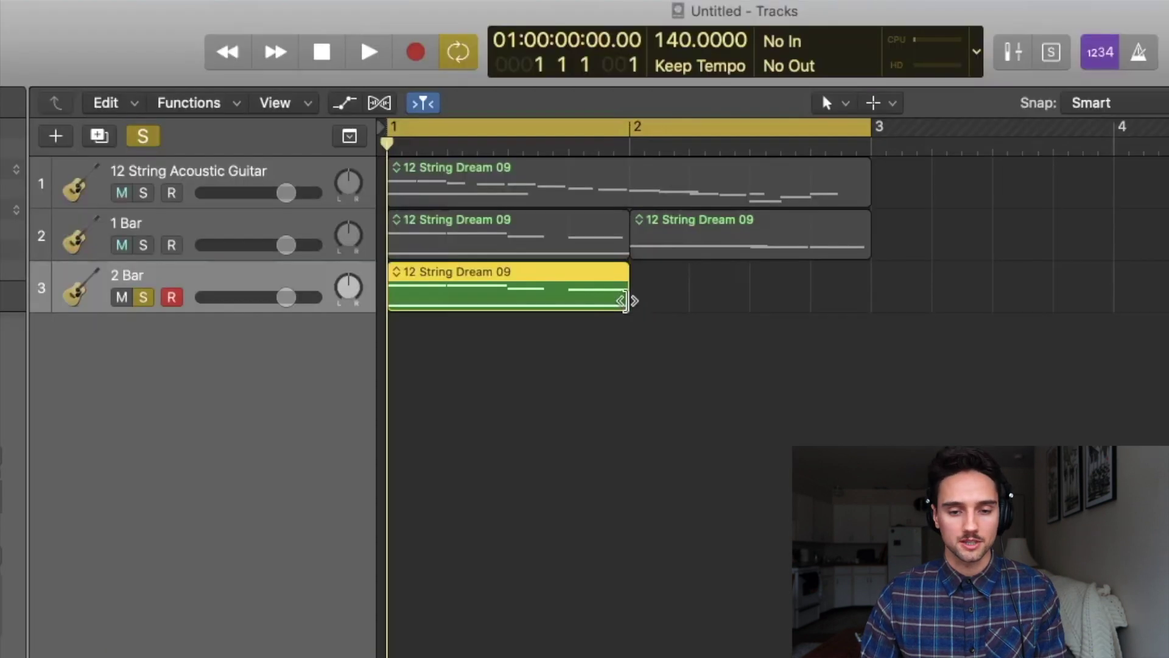
- Extend the 2 Bar region to bar 3 and play the soloed track back
left_click_drag(632, 298, 872, 324)
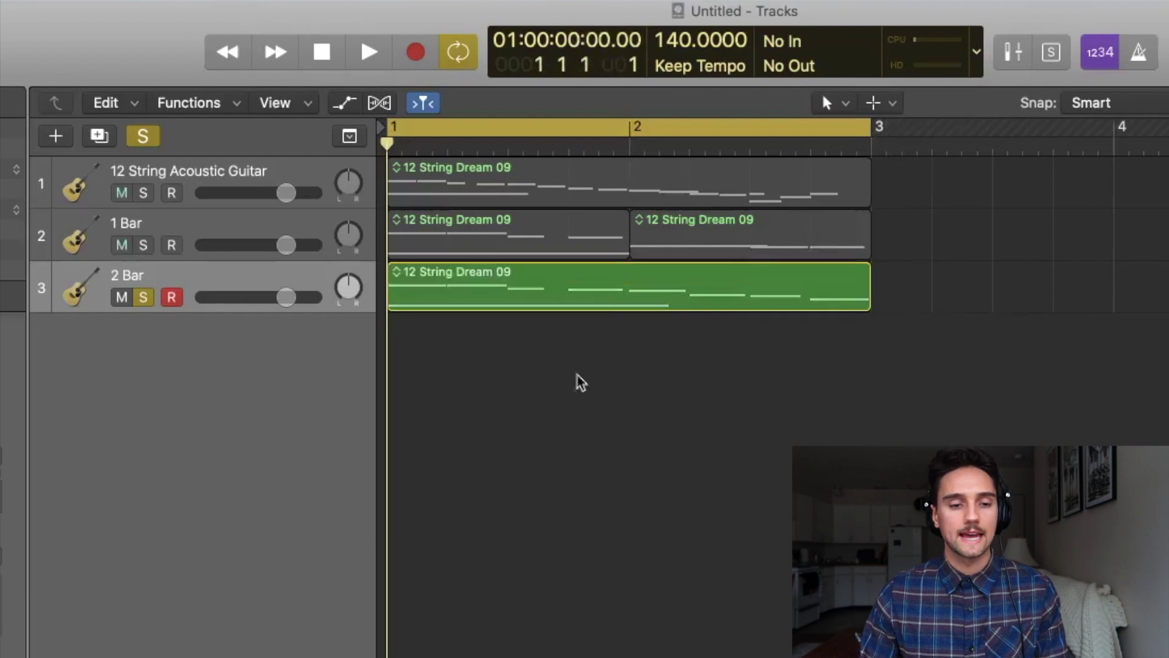
key("ctrl+s")
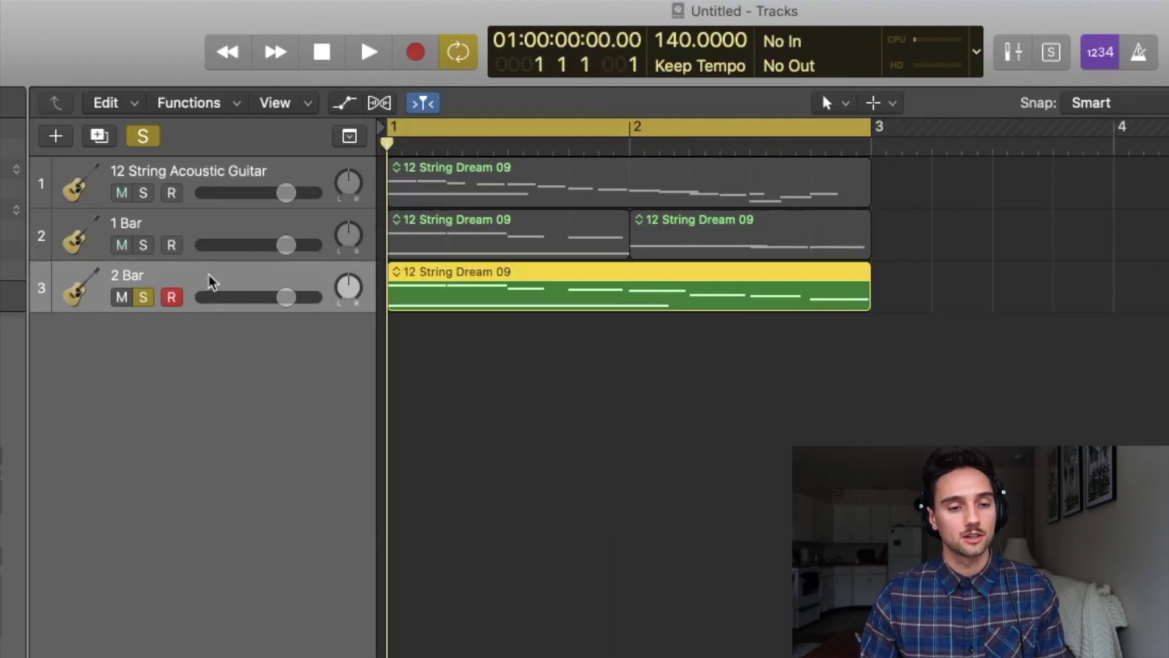
key("space")
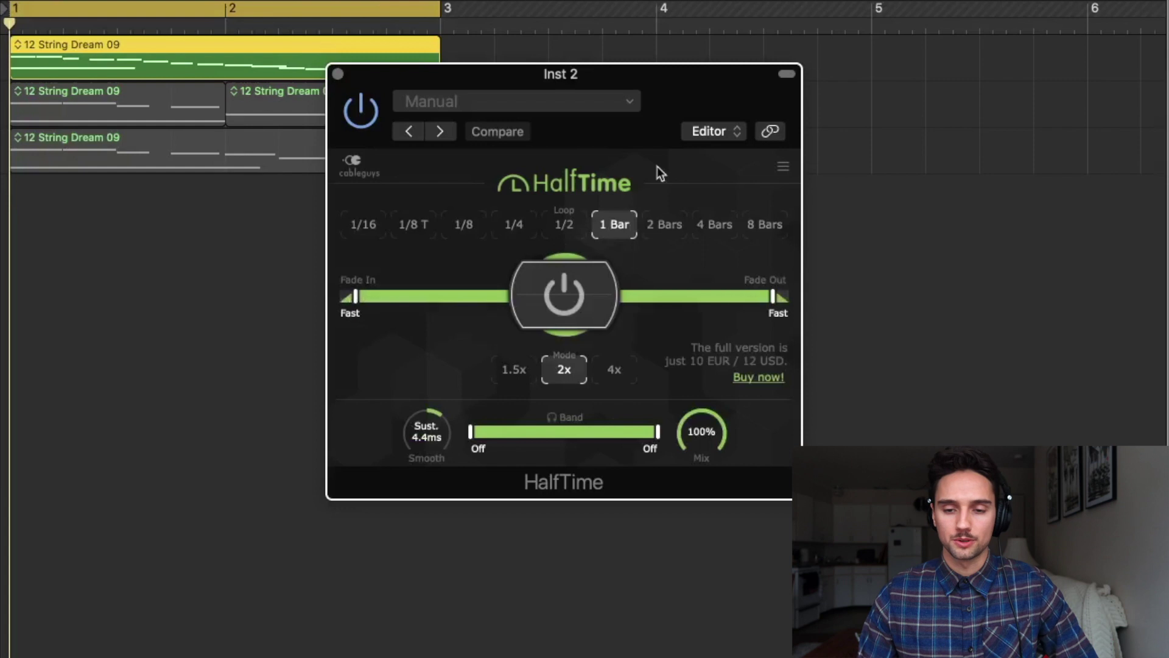
- Set the loop length of HalfTime on the original guitar track to 2 Bars and play it for comparison
left_click(665, 219)
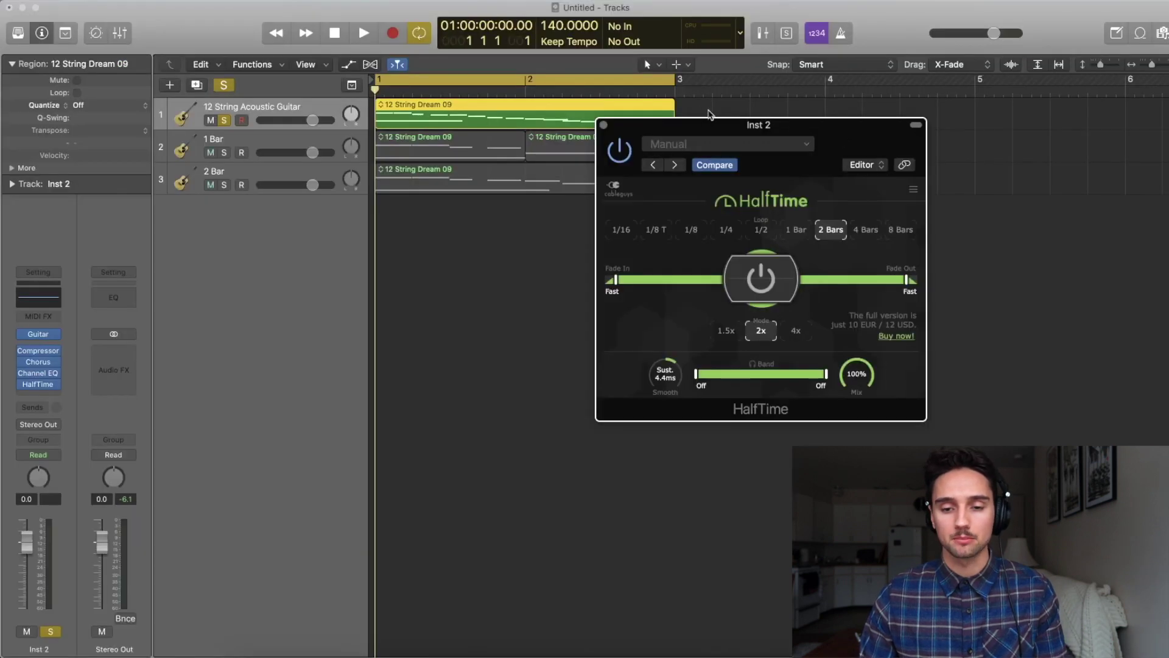
key("space")
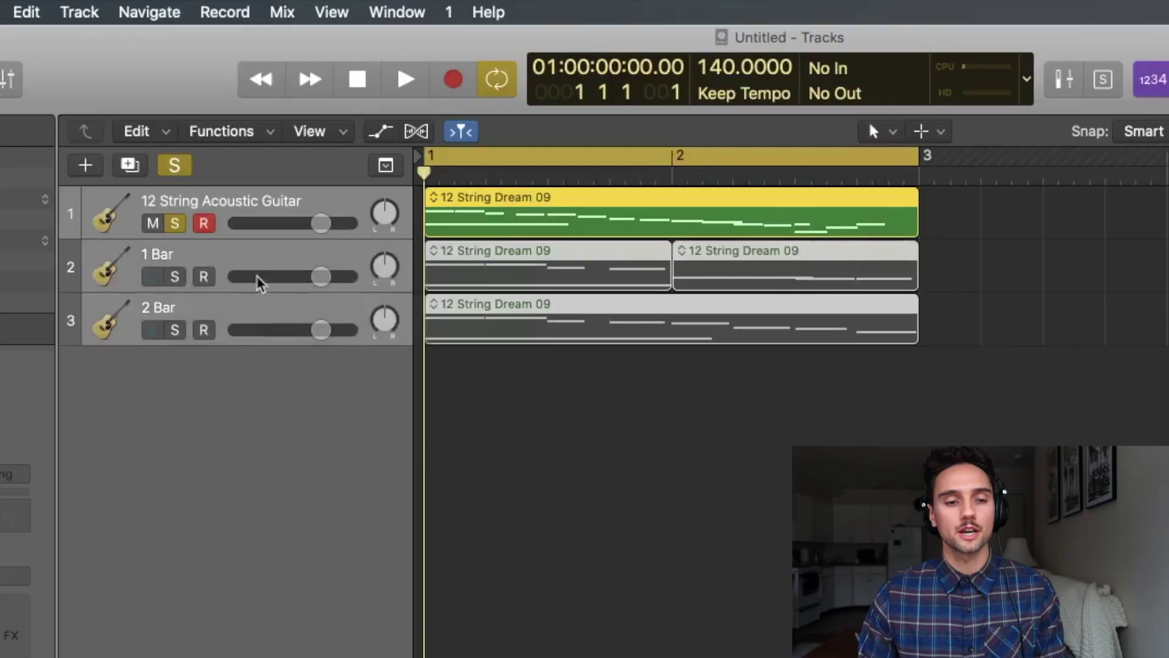
- Remove the 1 Bar and 2 Bar tracks and bounce the 12 String Acoustic Guitar region in place
left_click(256, 261)
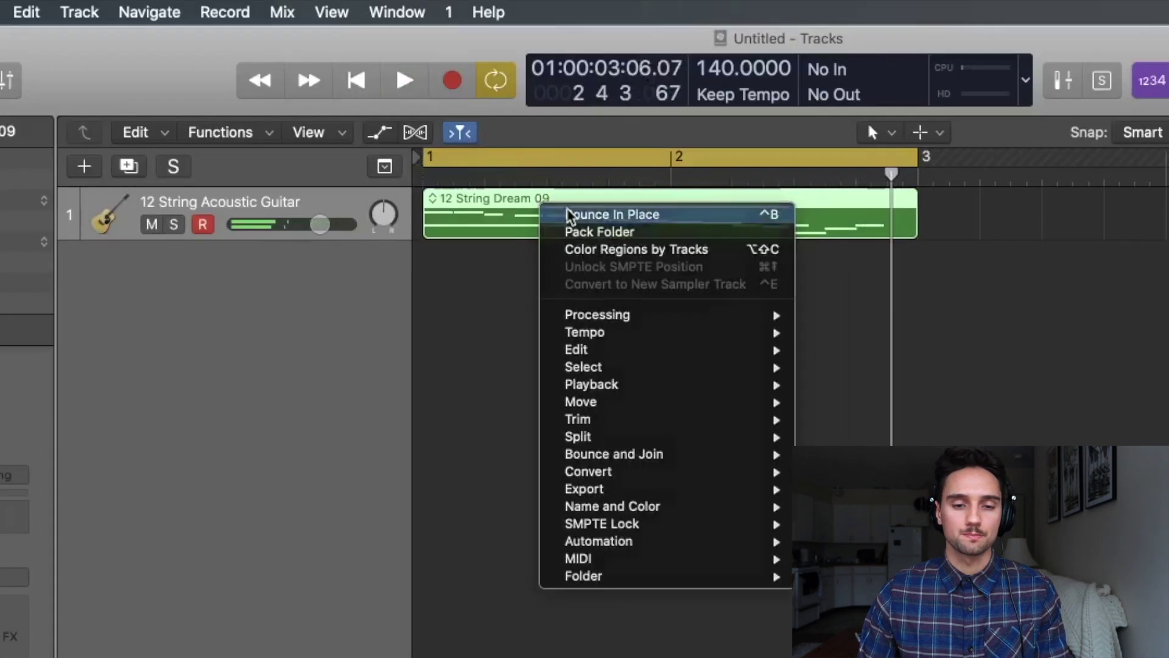
left_click(605, 217)
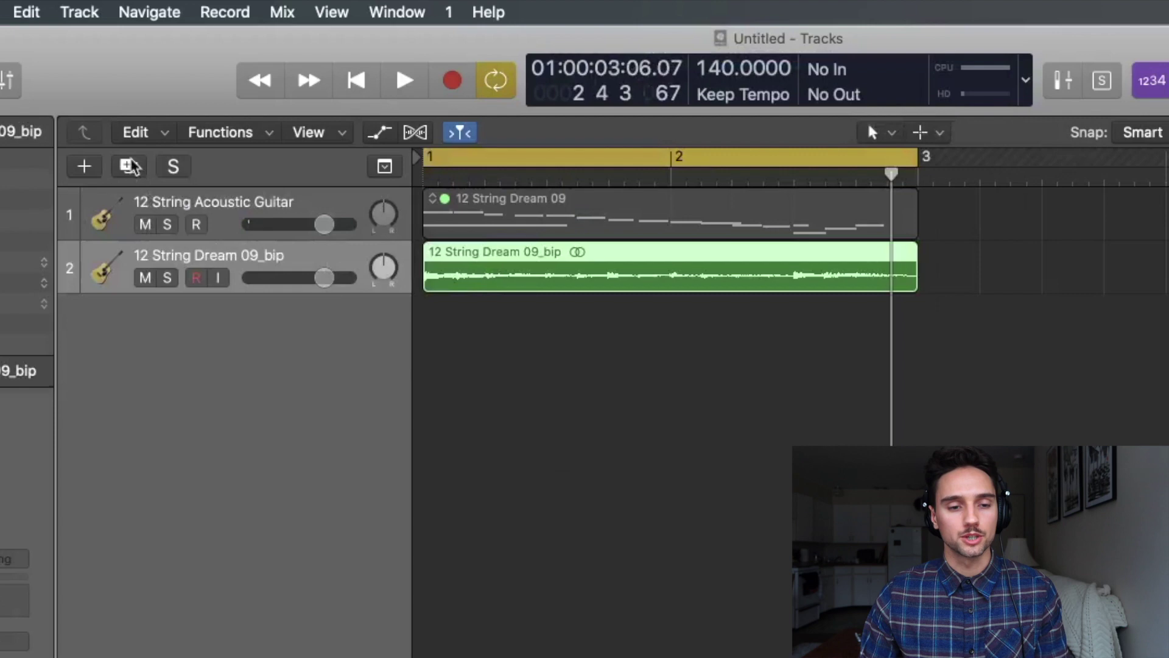
- Duplicate the bounced audio track with its region and name the two audio tracks 1 Bar and 2 Bar
left_click(129, 166)
left_click_drag(464, 269, 470, 321)
key("shift+n")
type("1 Bar")
key("Return")
left_click(209, 318)
key("shift+n")
type("2 Ba")
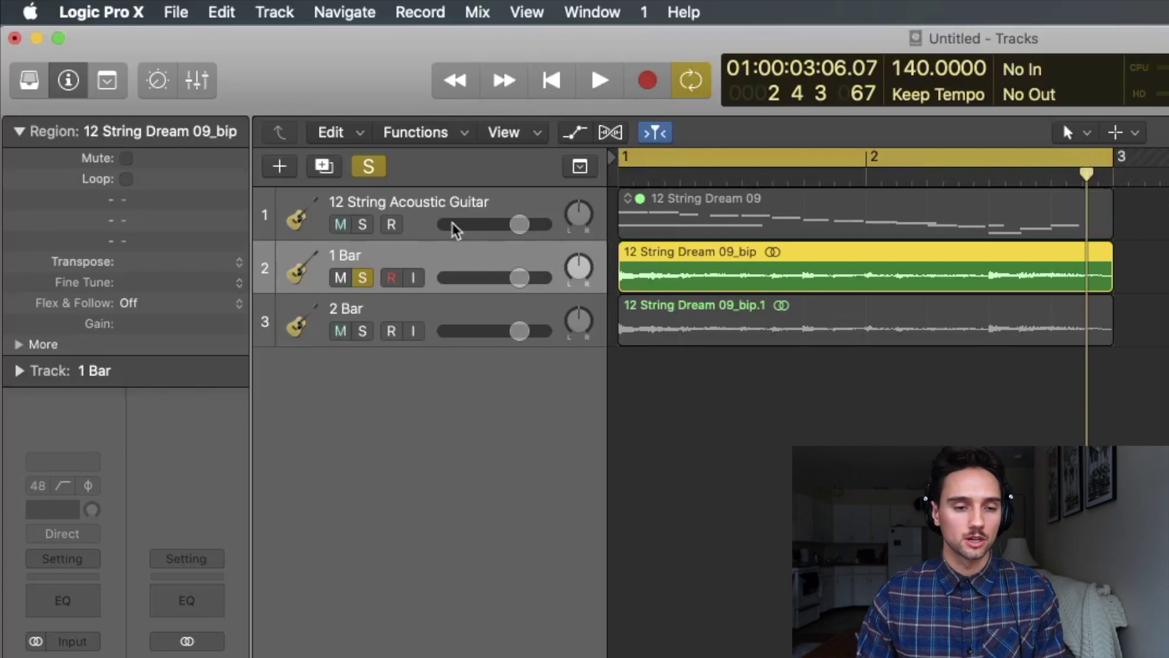
- Set the HalfTime loop length on the 12 String Acoustic Guitar track to 1 Bar
left_click(469, 216)
left_click(126, 159)
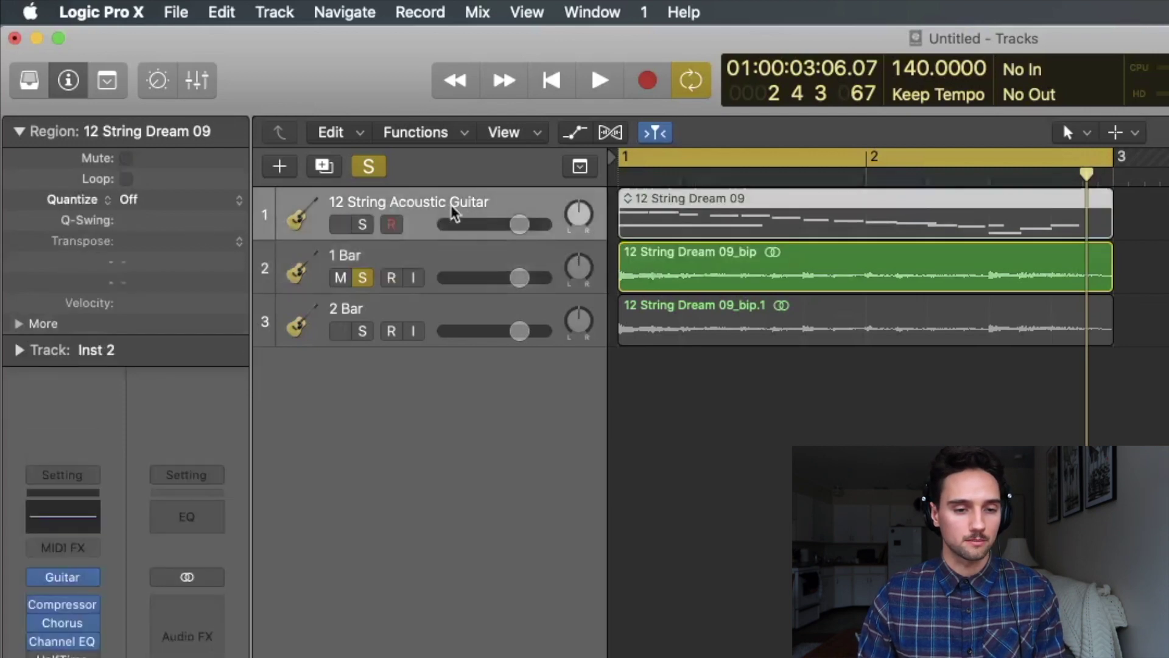
mouse_move(36, 657)
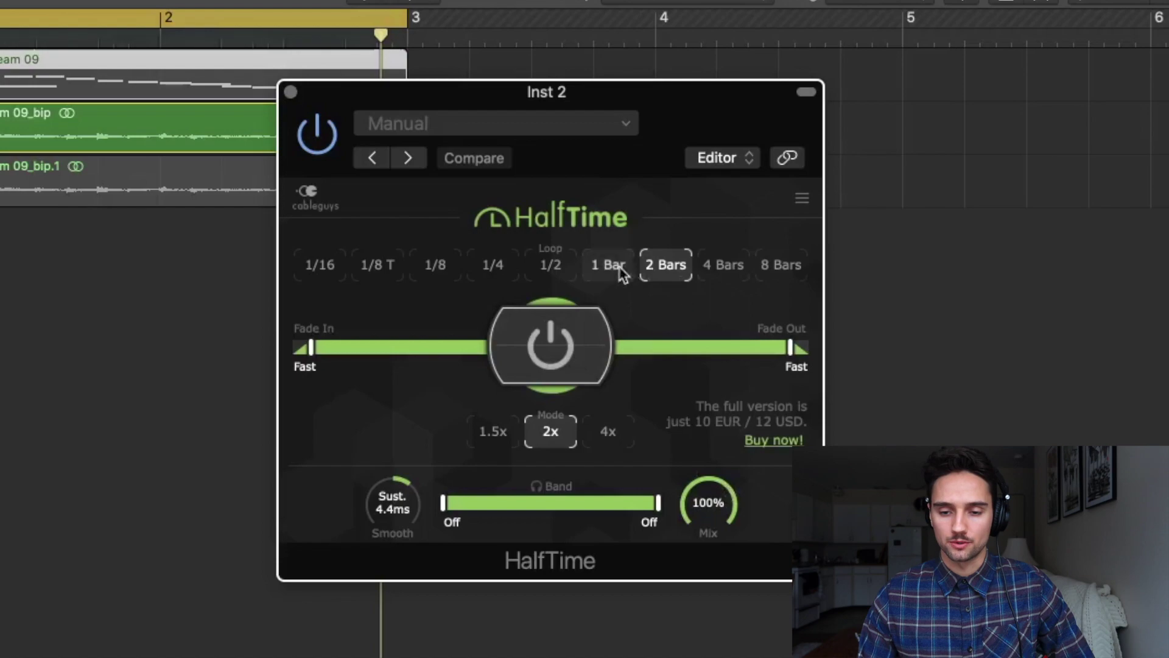
left_click(618, 267)
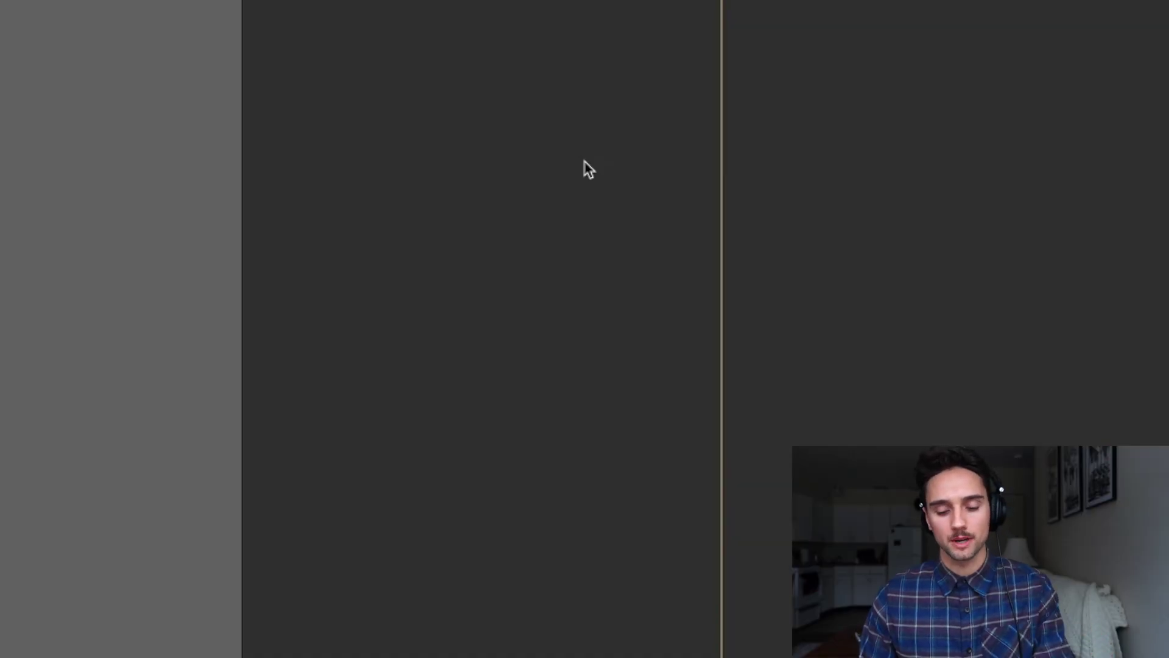
- Split the audio region on the 1 Bar track into equal half-bar pieces with the Scissors tool
key("t")
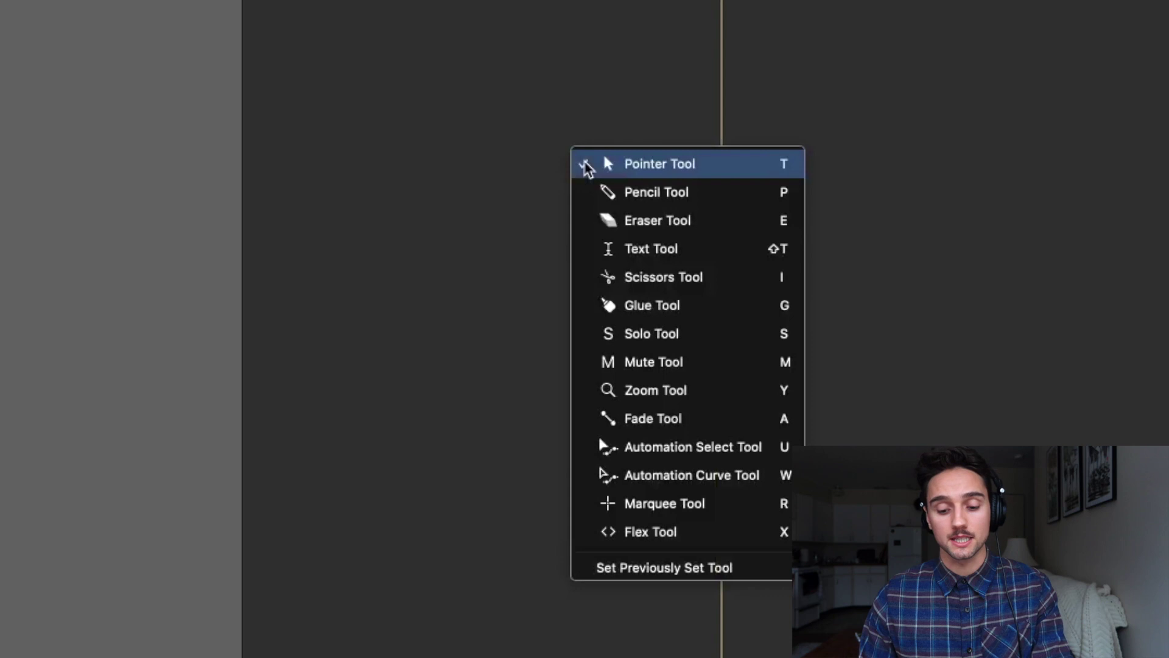
key("i")
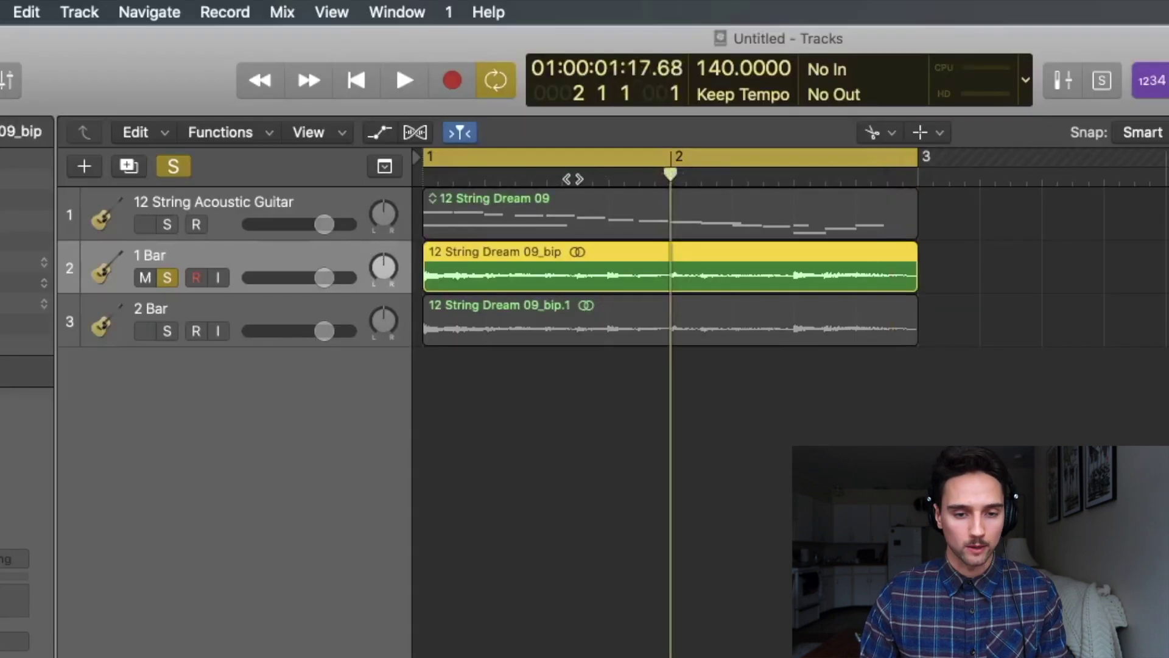
left_click(546, 176)
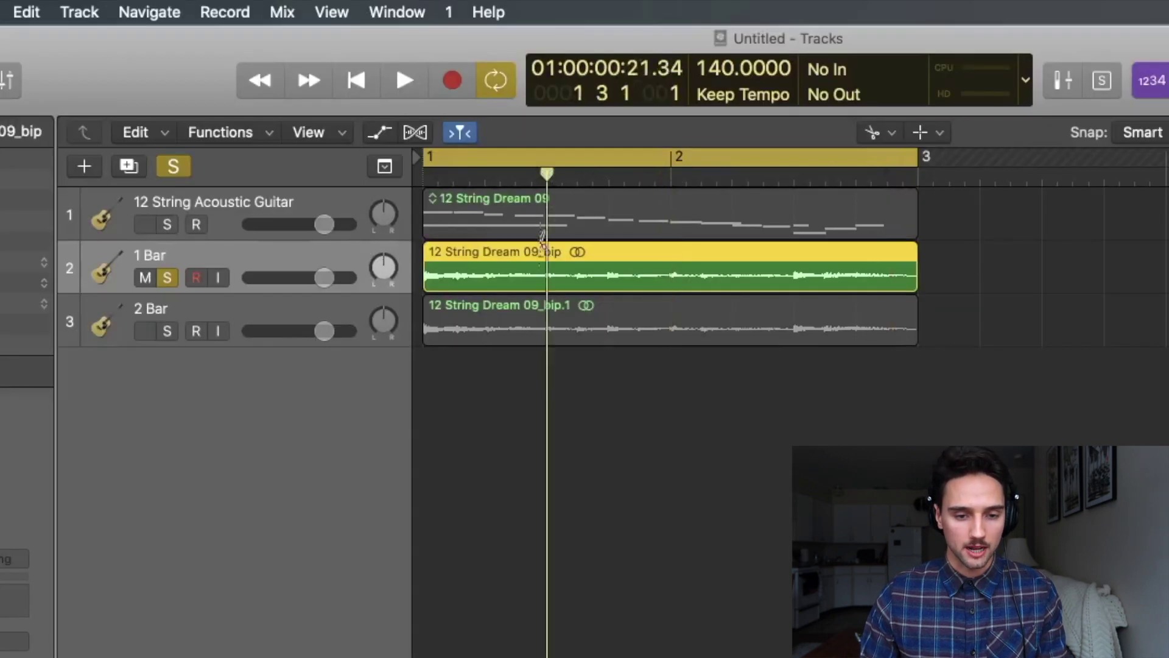
key("super+Right")
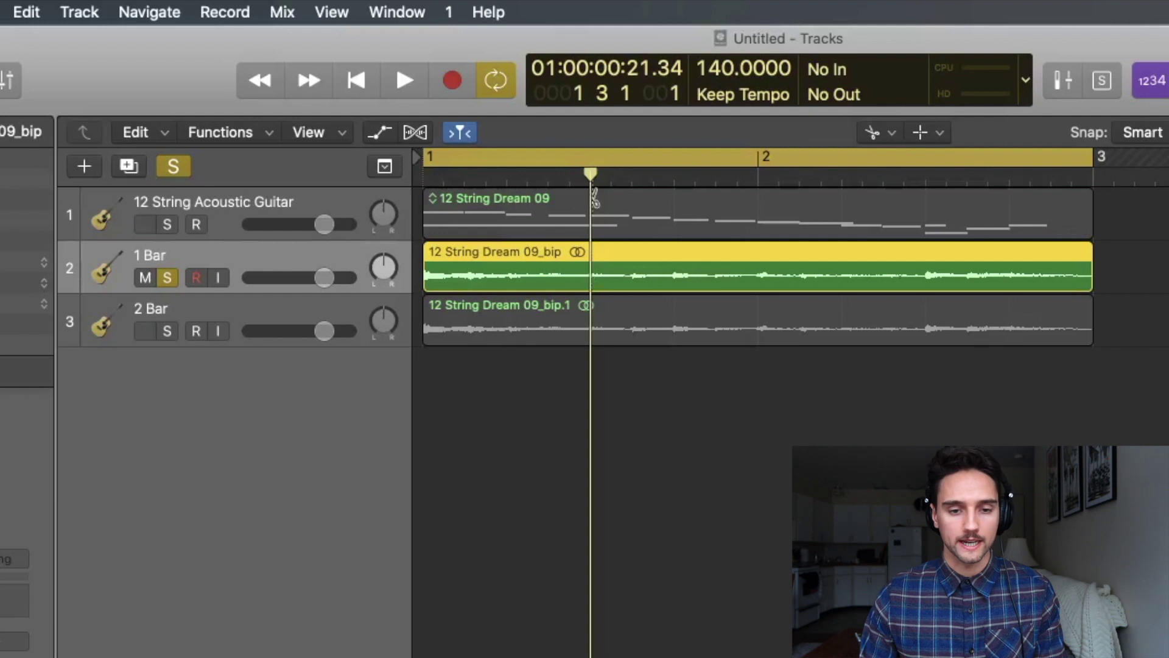
left_click(592, 271, "alt")
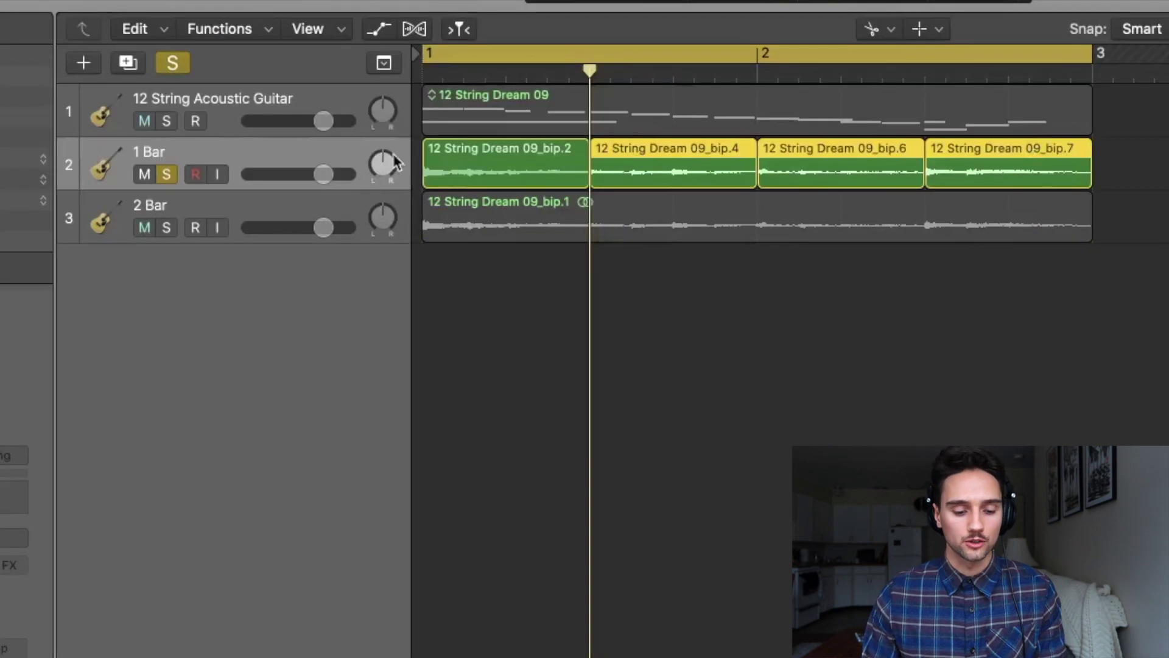
- Split the audio region on the 2 Bar track at bar 2 and delete its second half
key("Down")
left_click(755, 68)
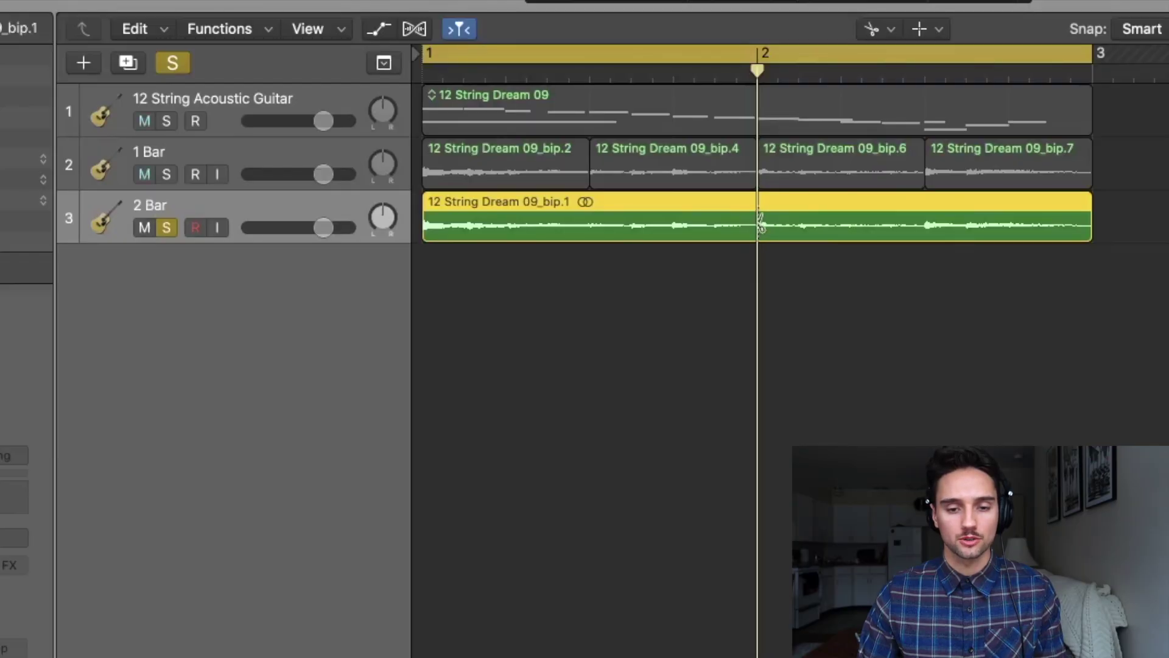
left_click(760, 222)
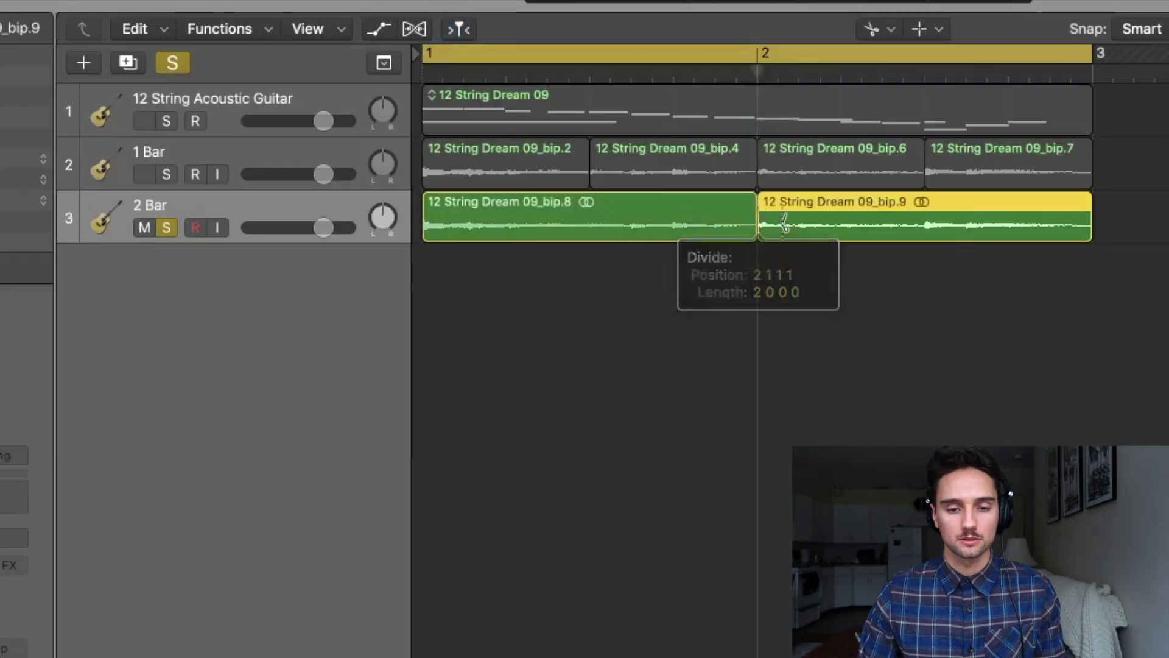
key("t")
key("e")
left_click(832, 216)
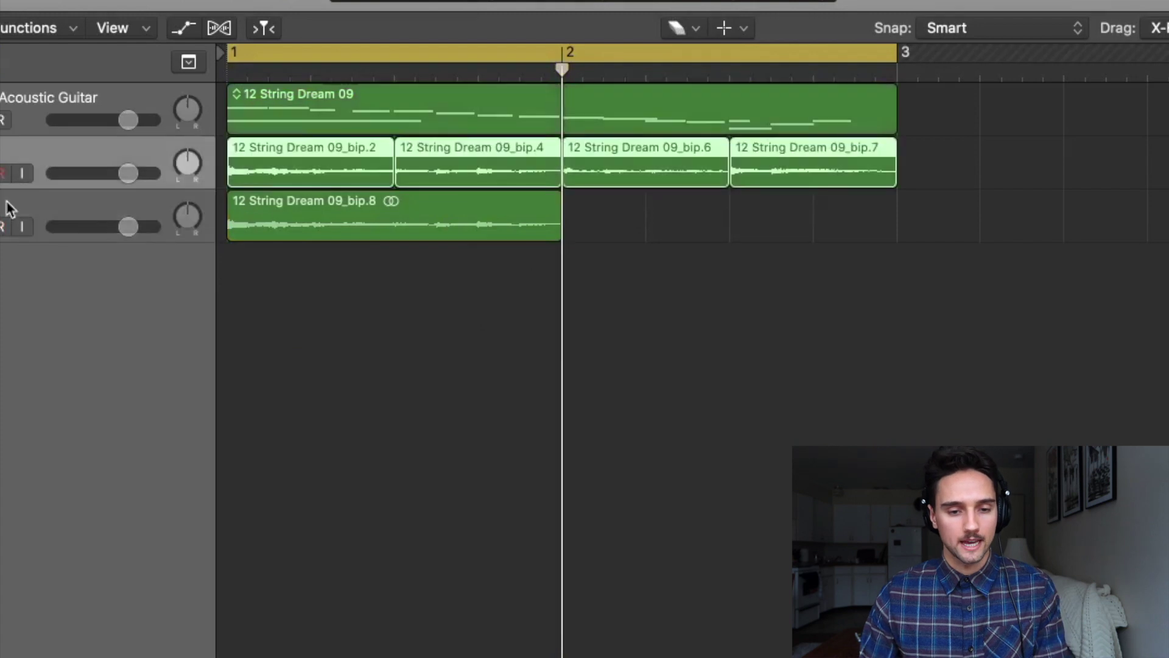
- Delete the second and fourth half-bar pieces on the 1 Bar track, keeping the first half of each bar
left_click(44, 183)
left_click(642, 230)
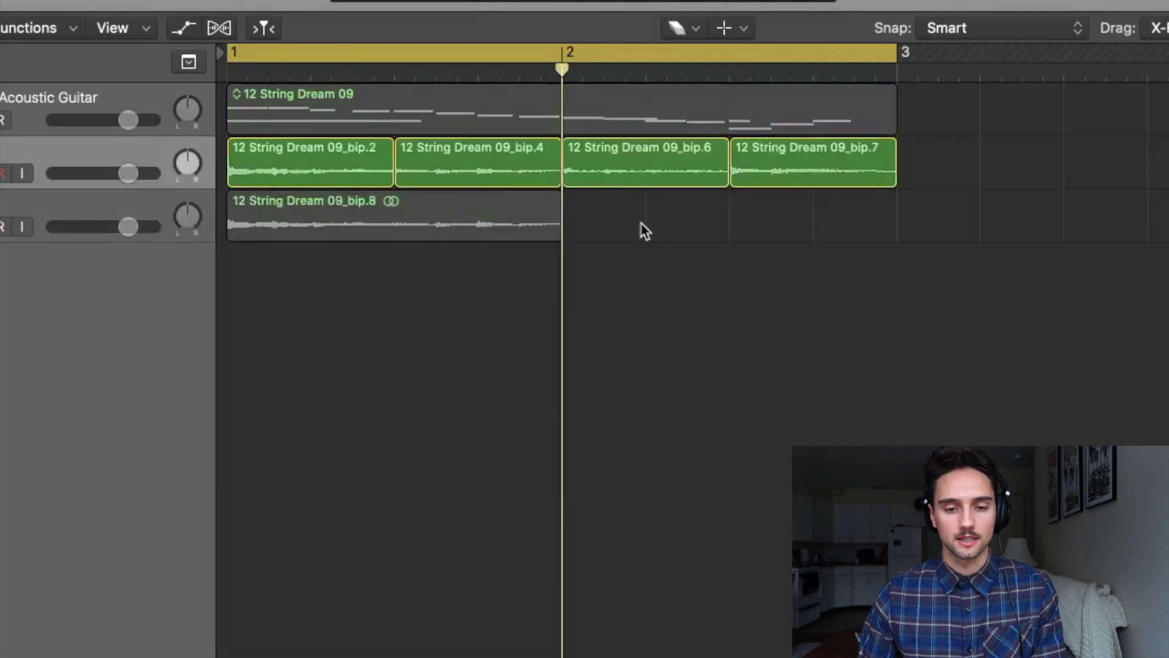
left_click(523, 178)
left_click(761, 163)
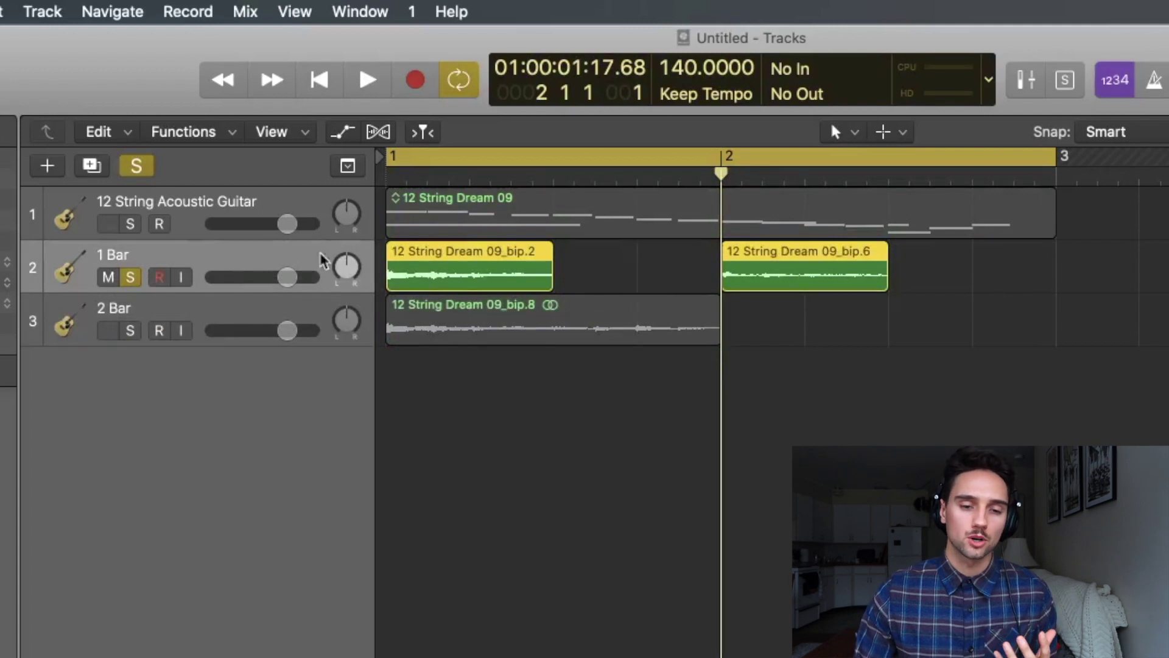
left_click(656, 271)
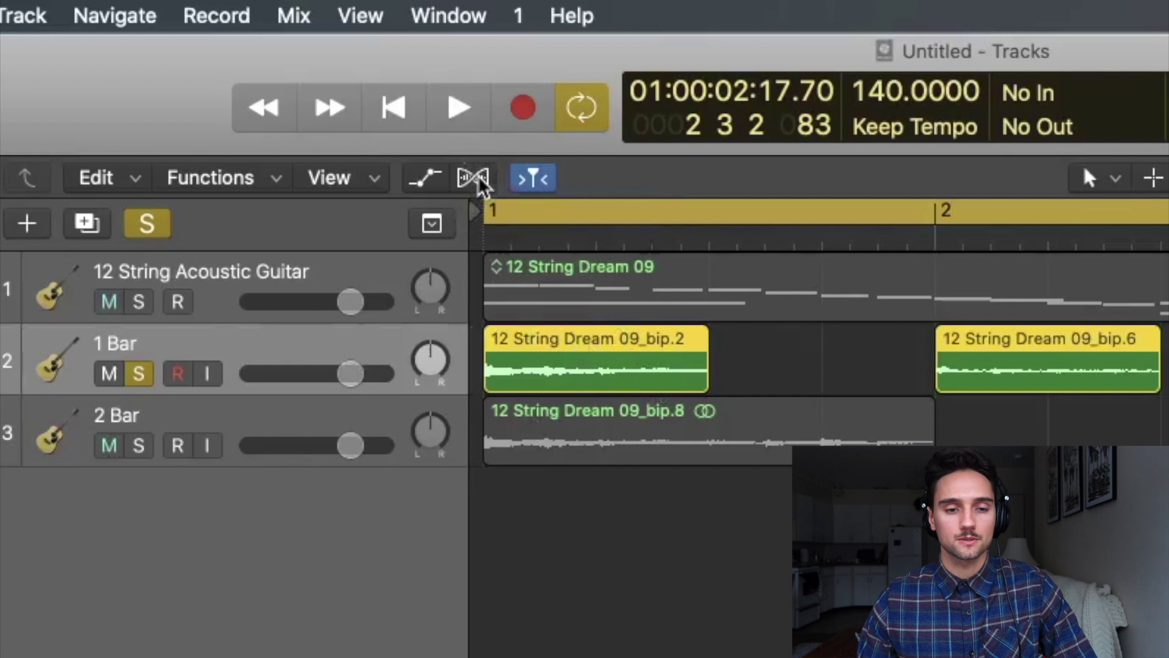
- Set the 1 Bar track's flex mode to Speed (FX) and stretch both of its regions to a full bar each
left_click(477, 179)
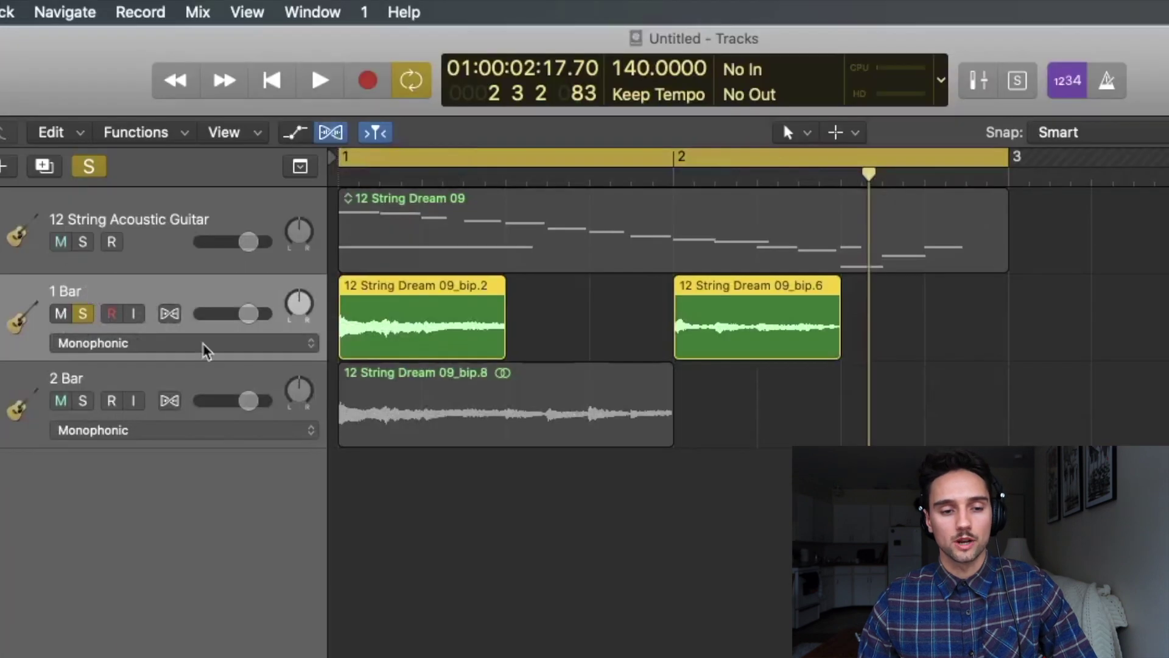
left_click(206, 351)
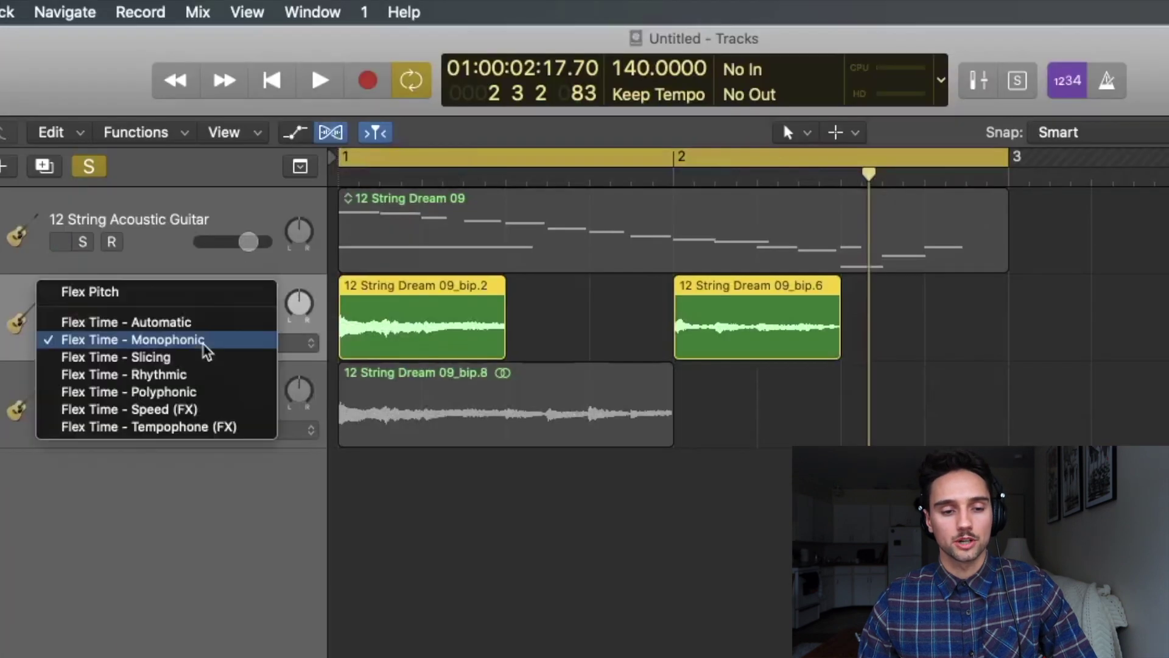
left_click(206, 409)
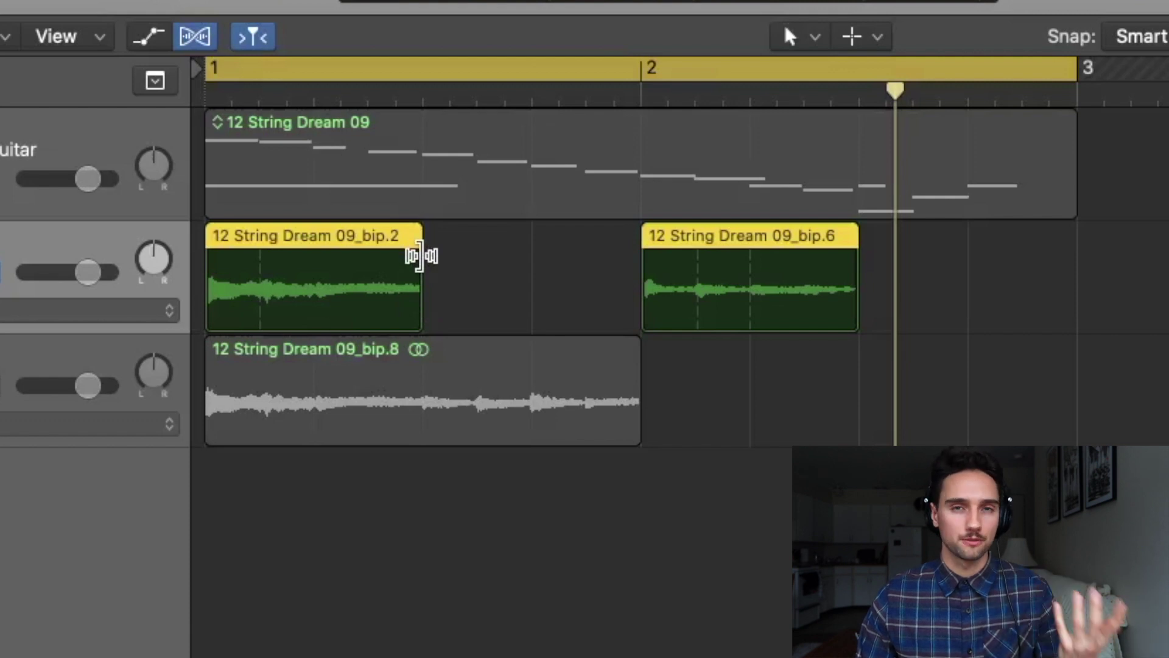
left_click_drag(421, 255, 633, 276)
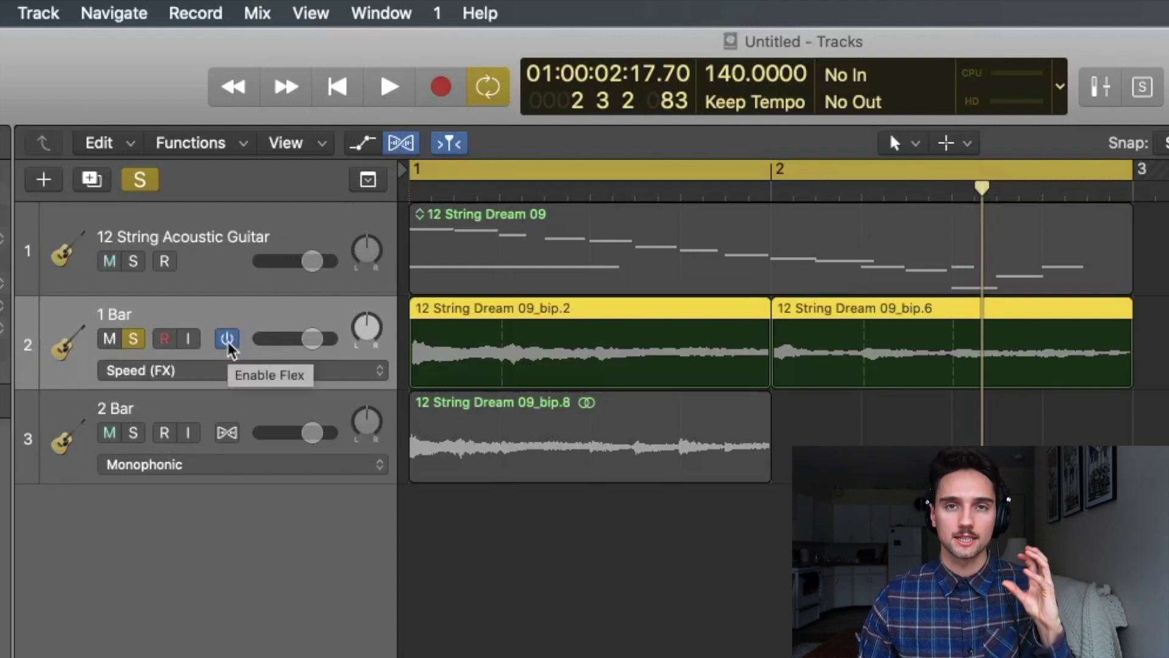
left_click(396, 149)
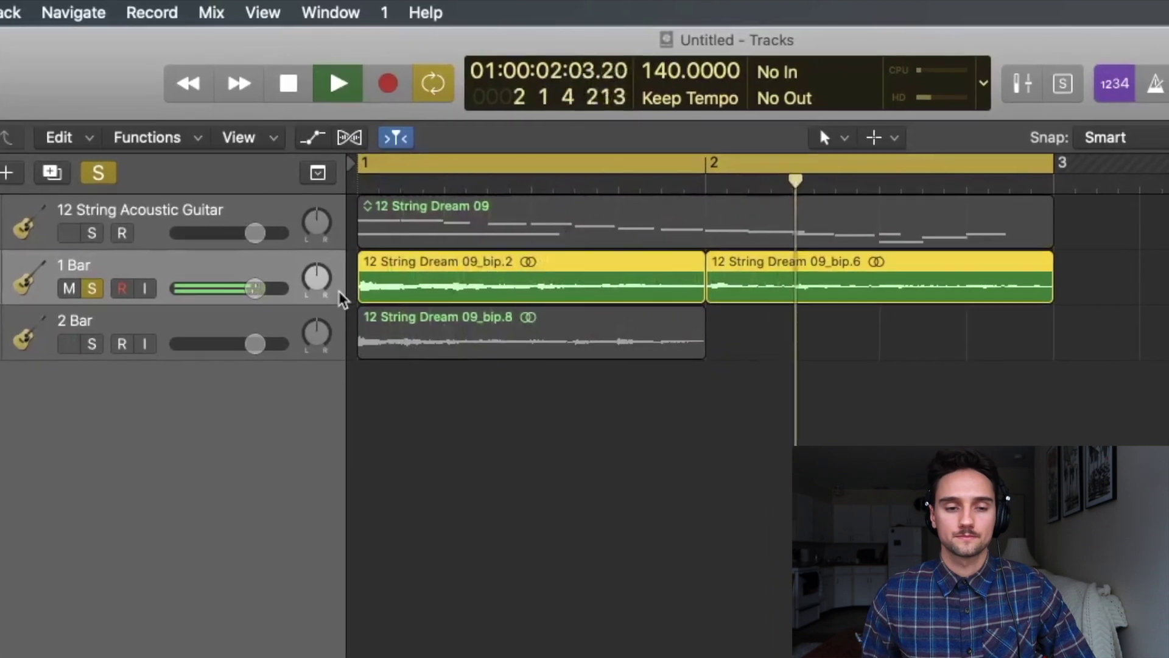
- Stop the 1 Bar playback, solo the original 12 String Acoustic Guitar track and play it for comparison
key("space")
key("s")
key("Up")
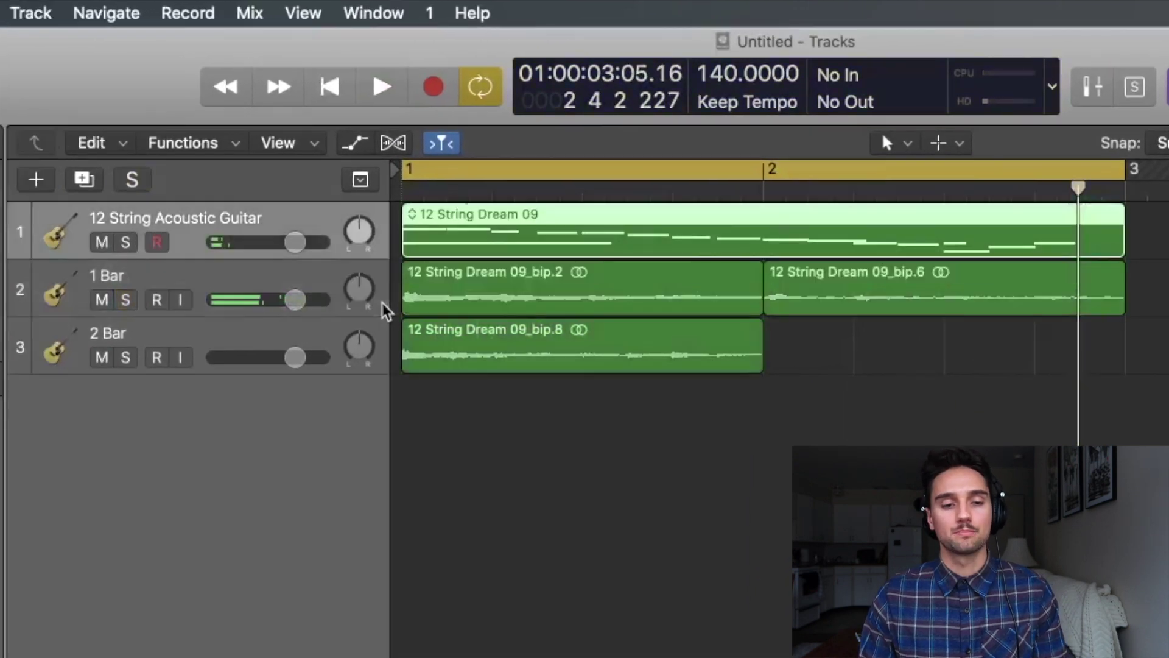
key("s")
key("space")
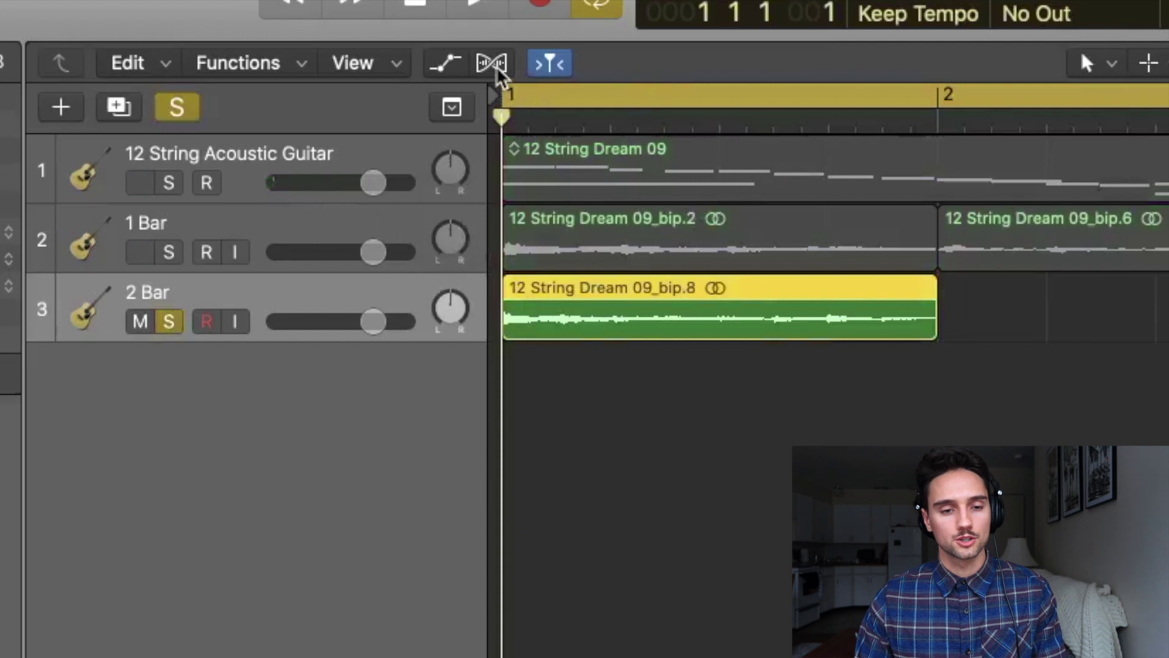
- Set the 2 Bar track's flex mode to Speed (FX) and stretch its region to bar 3
left_click(492, 70)
left_click(280, 450)
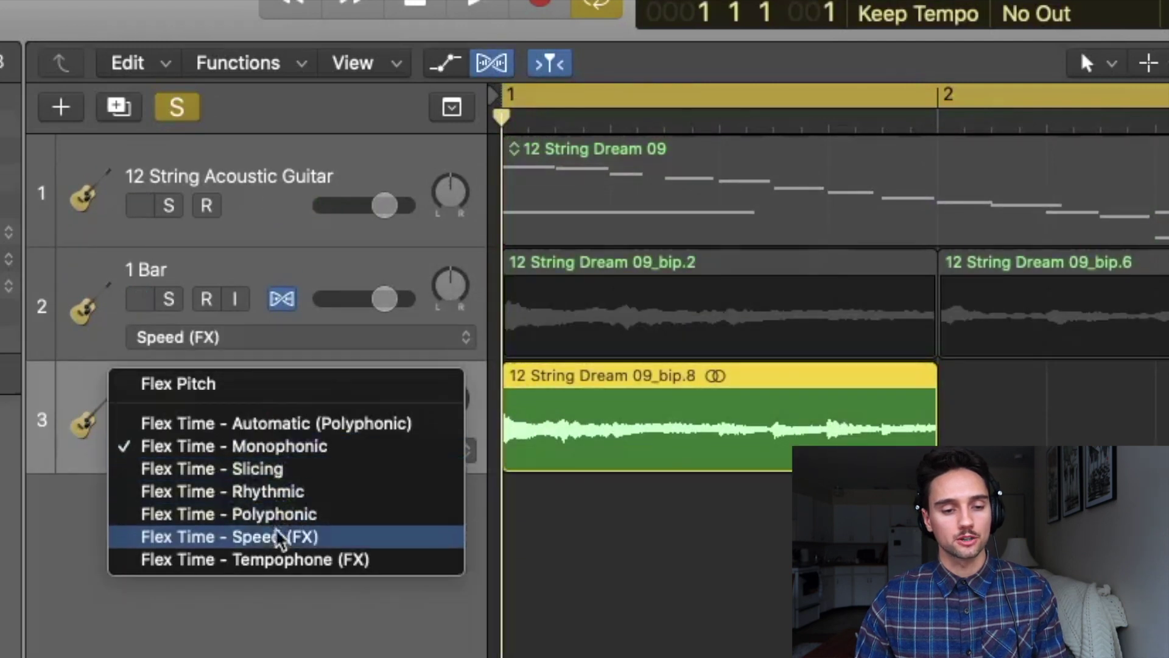
left_click(329, 537)
left_click_drag(934, 404, 1168, 426)
left_click_drag(971, 341, 1102, 367)
left_click(503, 70)
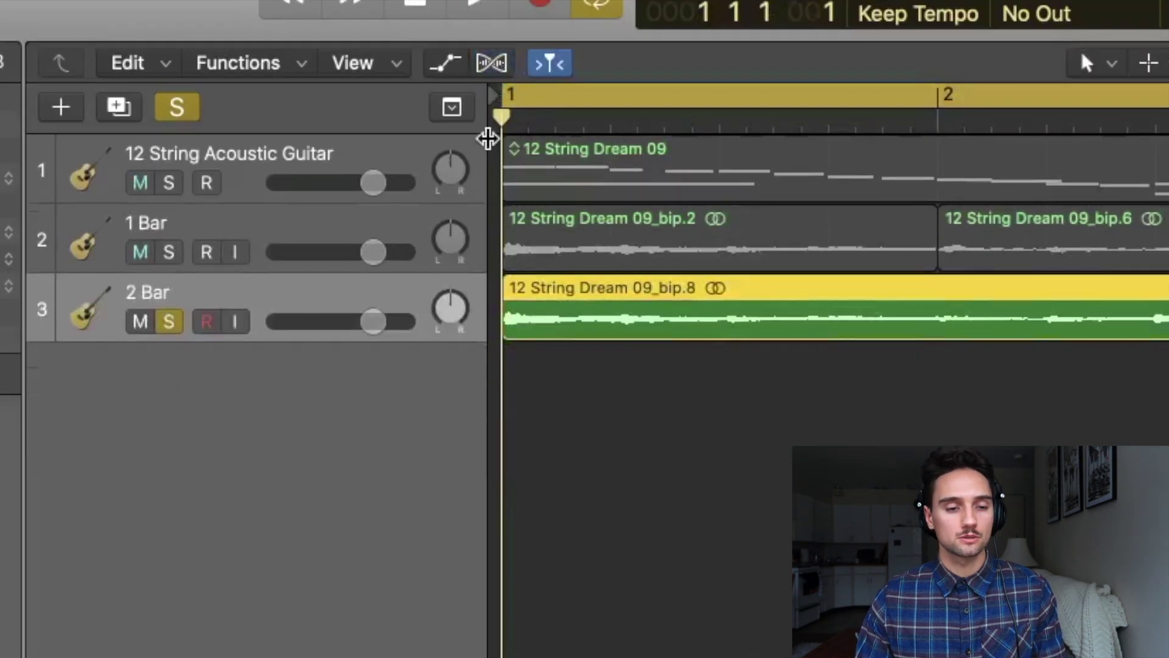
- Play the soloed 2 Bar track back, solo the original guitar track and show its HalfTime plug-in window
key("space")
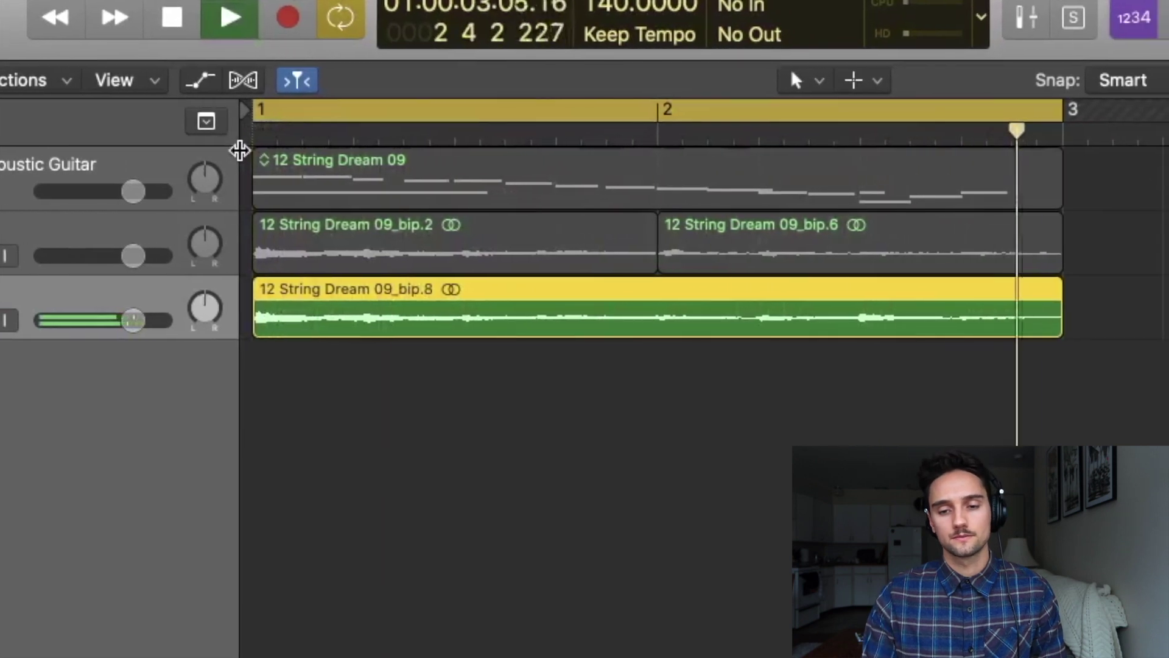
key("space")
left_click(609, 180)
key("v")
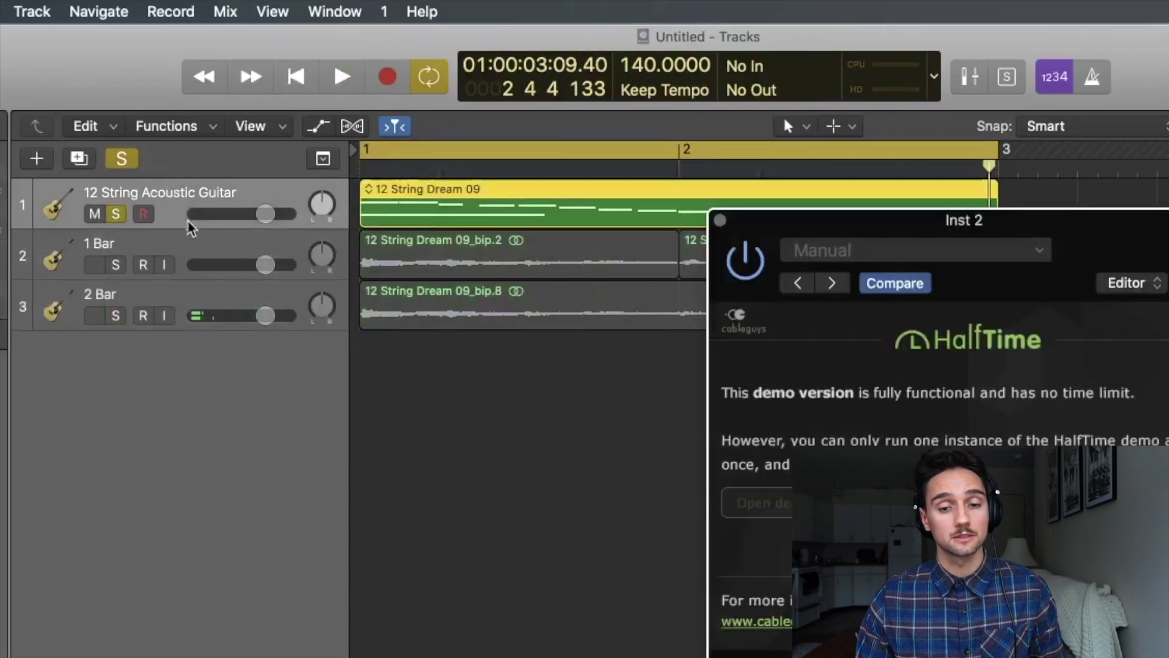